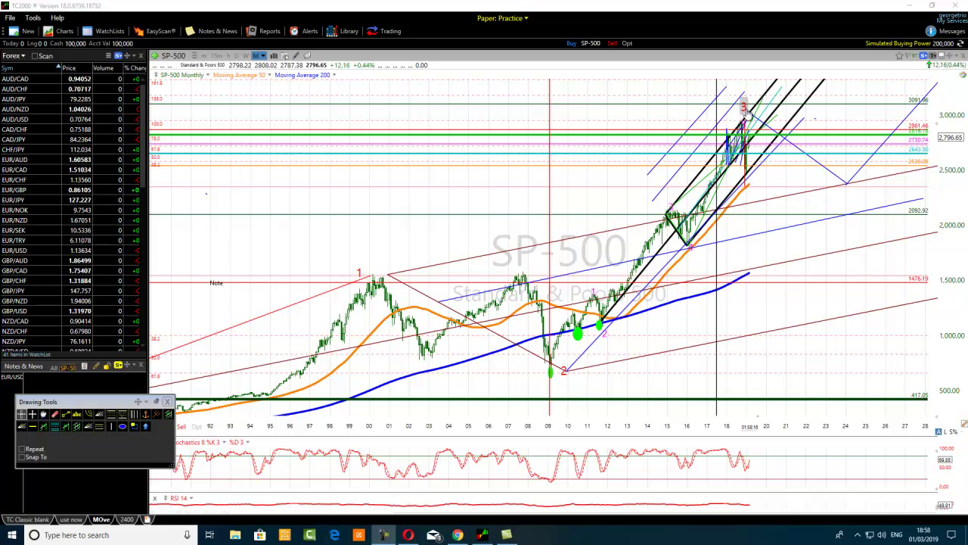
Examine the SP-500 monthly chart's long-term uptrend and the late-2018 pullback from wave label 3 against the channels and moving averages.
mouse_move(745, 111)
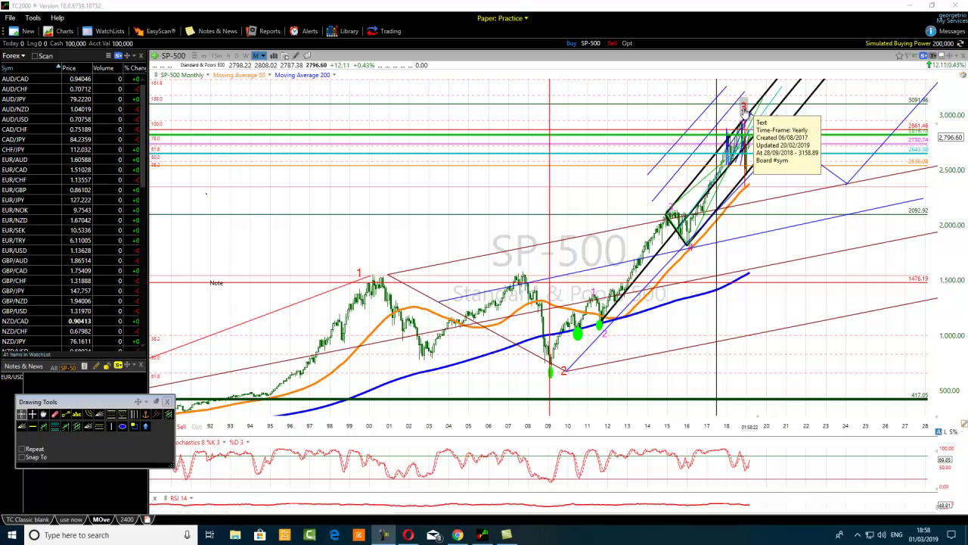
scroll(702, 263, "up", 2)
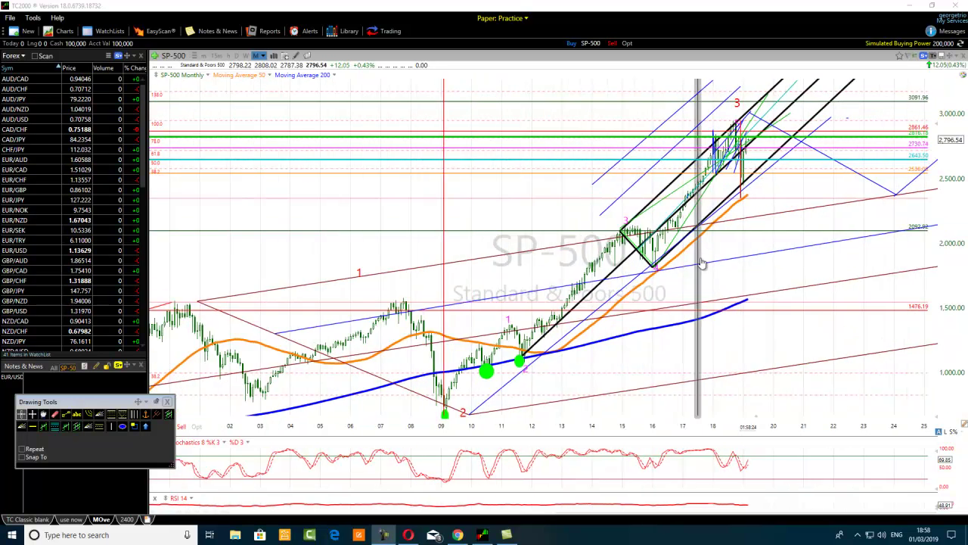
scroll(702, 263, "up", 2)
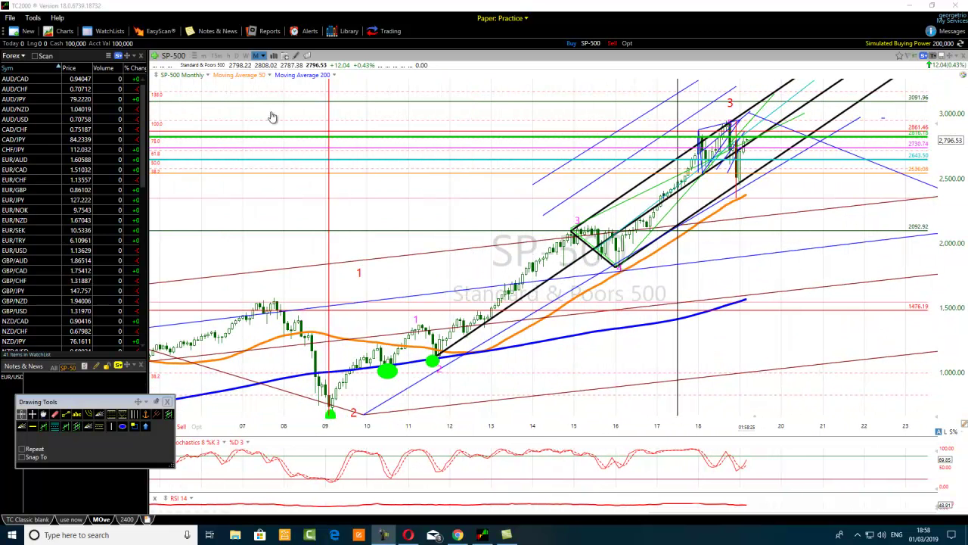
scroll(402, 210, "up", 2)
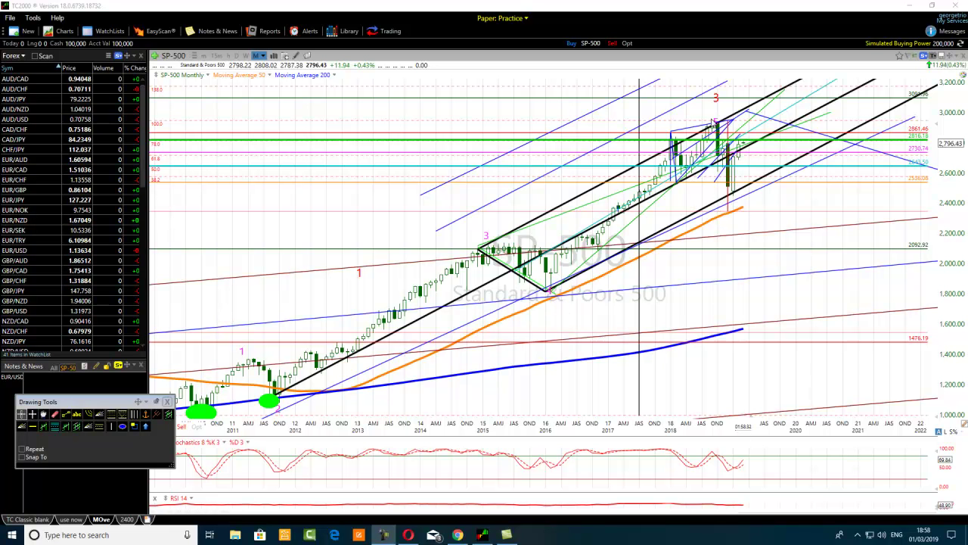
scroll(787, 258, "up", 1)
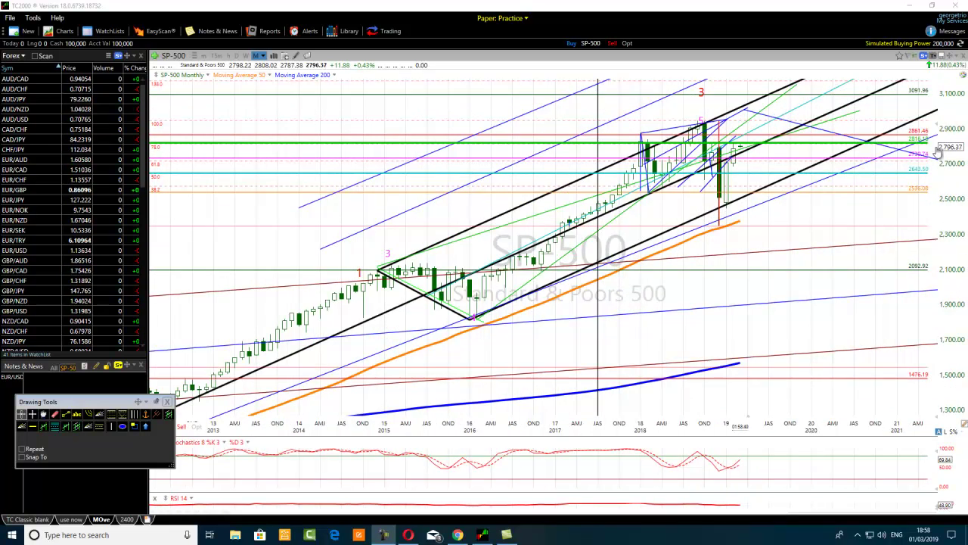
scroll(865, 167, "down", 4)
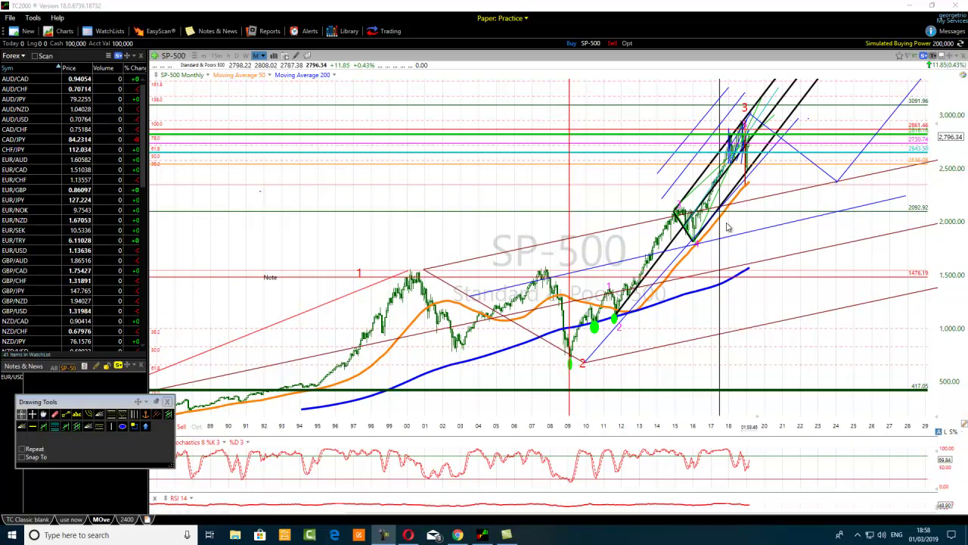
scroll(722, 230, "up", 2)
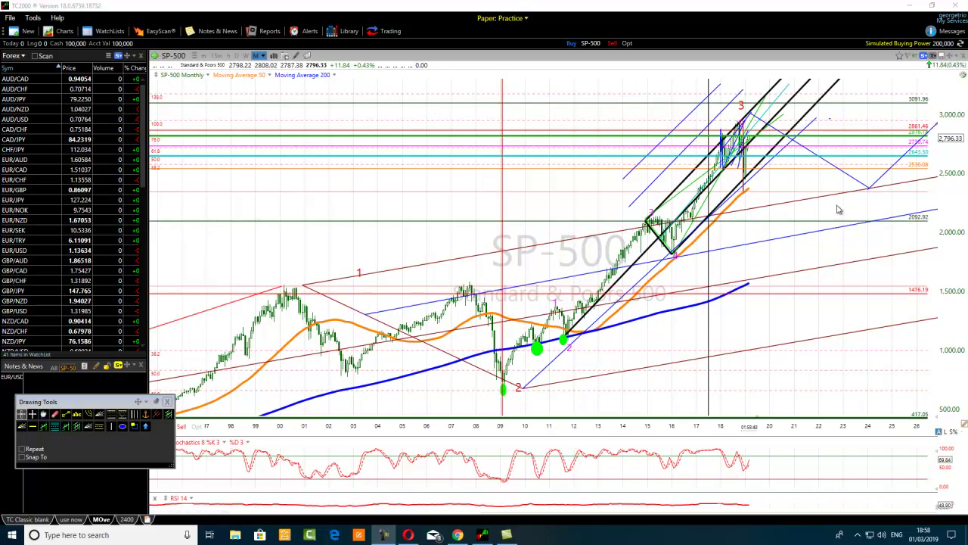
scroll(753, 198, "up", 1)
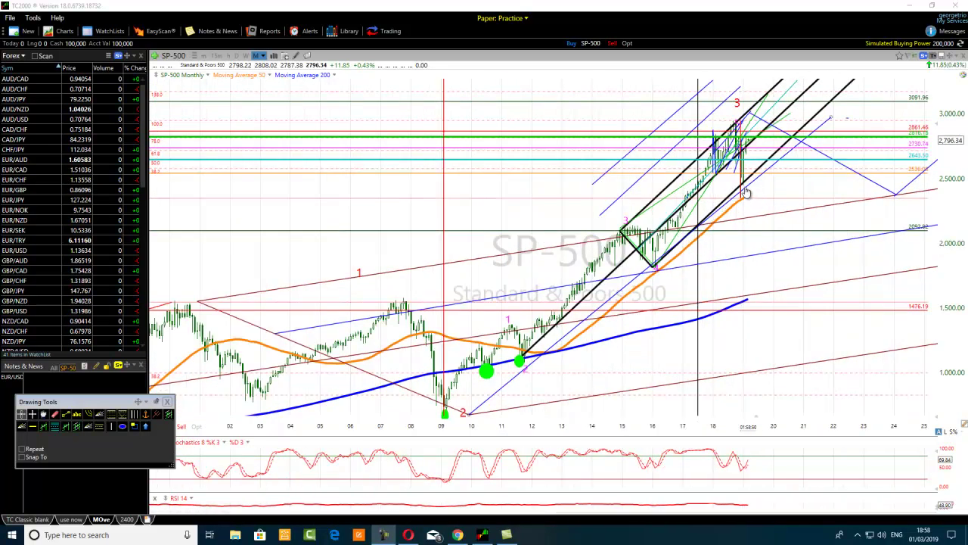
scroll(740, 198, "up", 3)
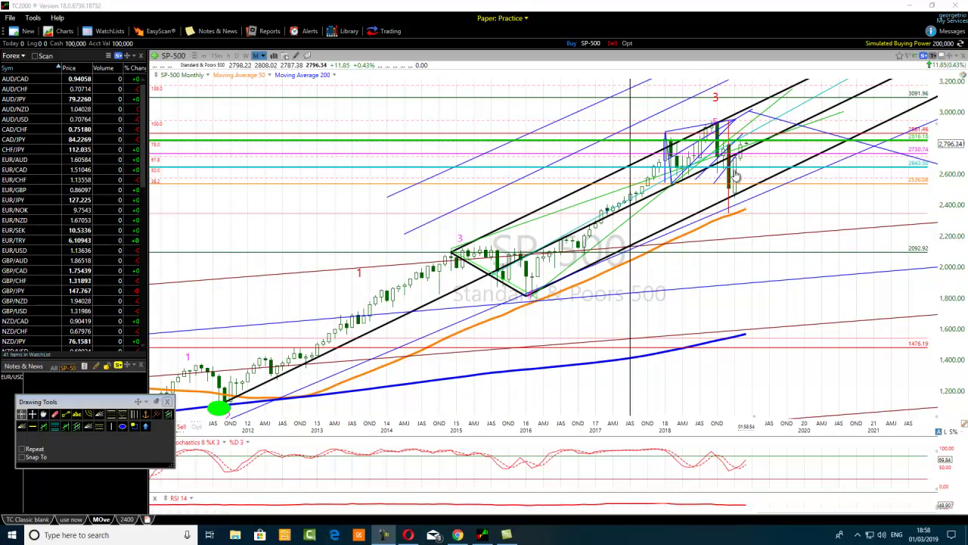
left_click(722, 139)
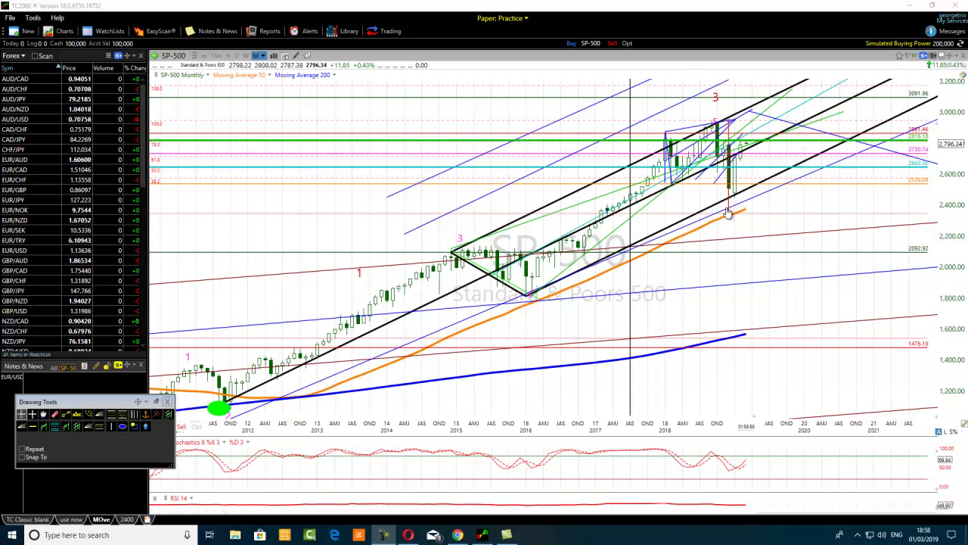
scroll(731, 217, "down", 1)
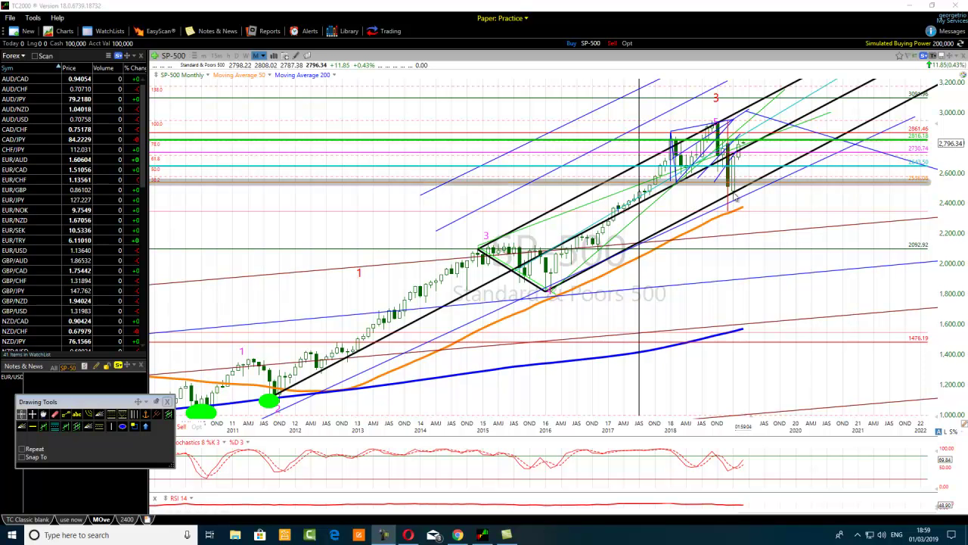
mouse_move(738, 155)
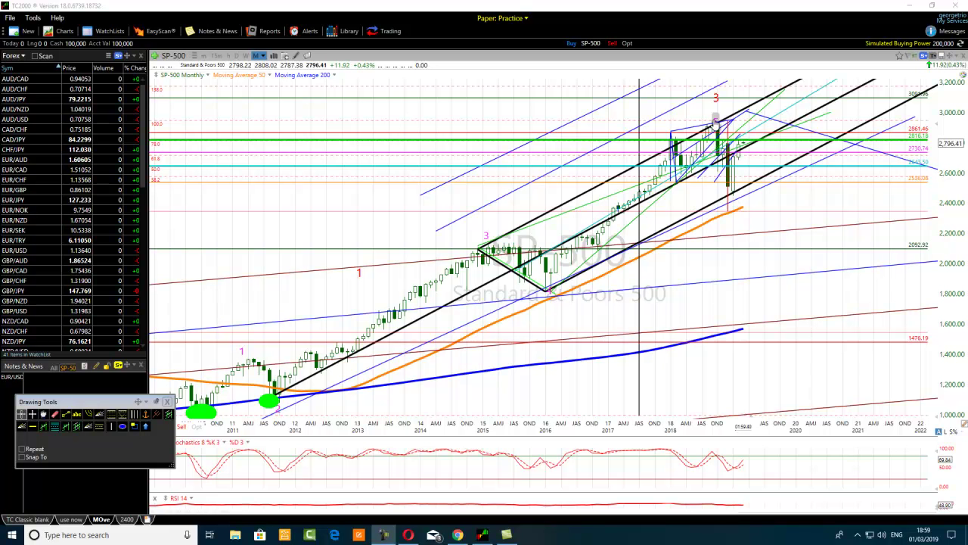
mouse_move(715, 121)
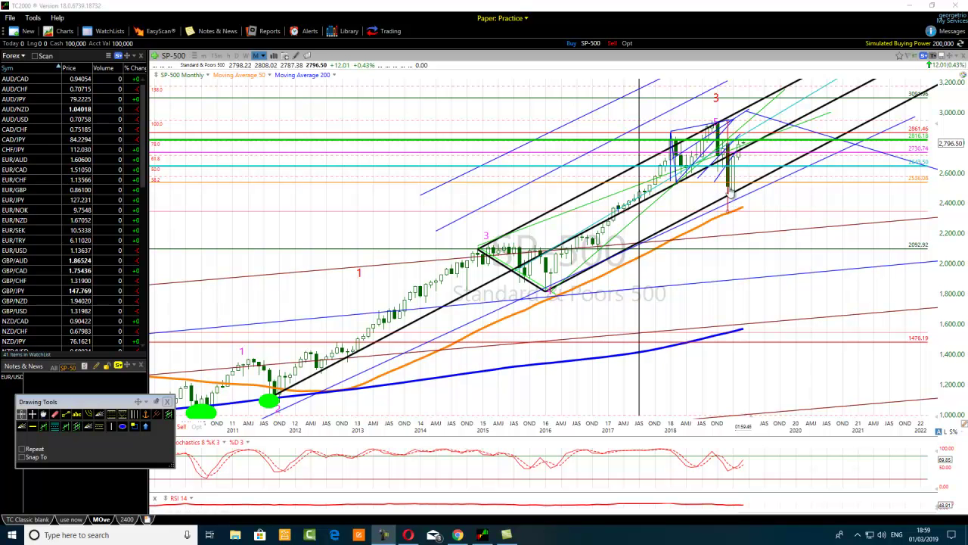
mouse_move(732, 199)
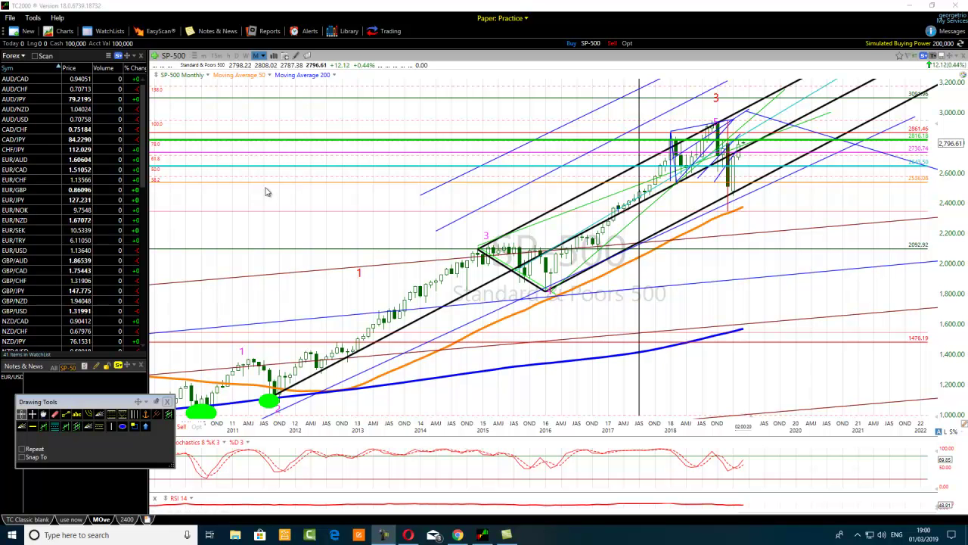
scroll(390, 198, "up", 2)
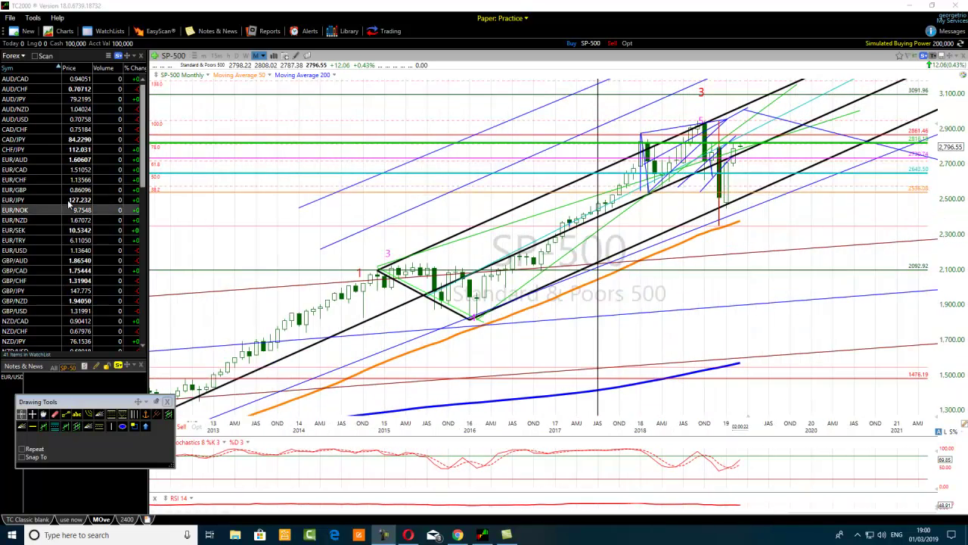
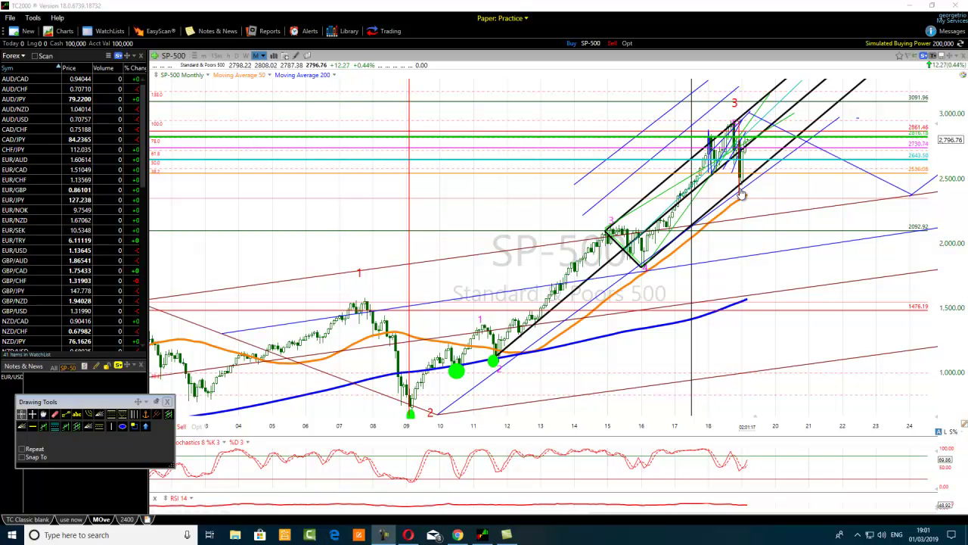
Mark the late-2018 peak, the early-2018 peak and the latest candle on the monthly chart with green ellipses.
scroll(741, 195, "up", 3)
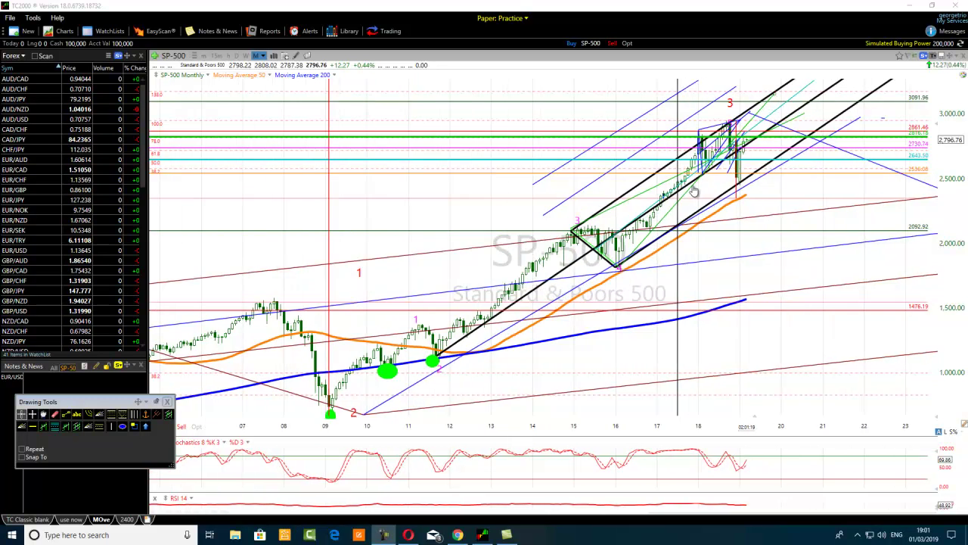
left_click(123, 426)
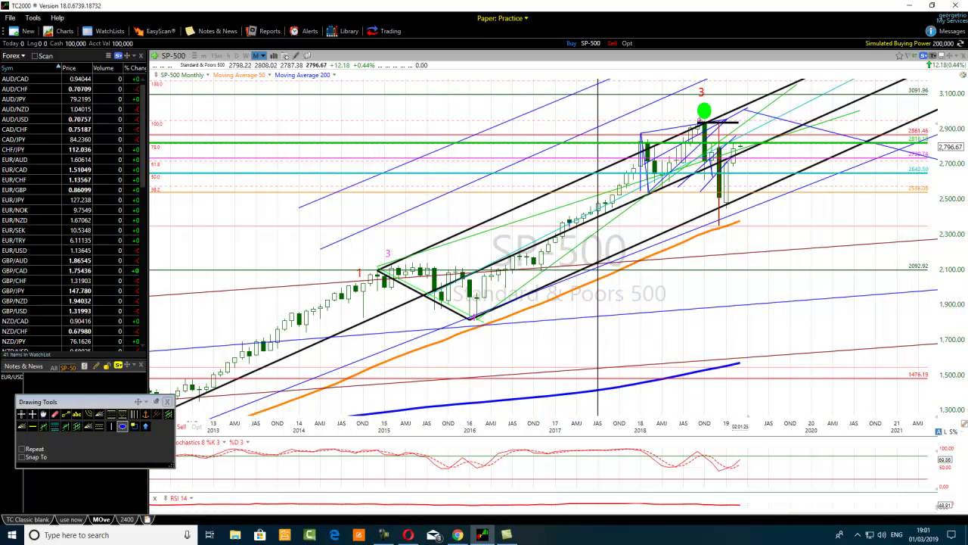
left_click(123, 427)
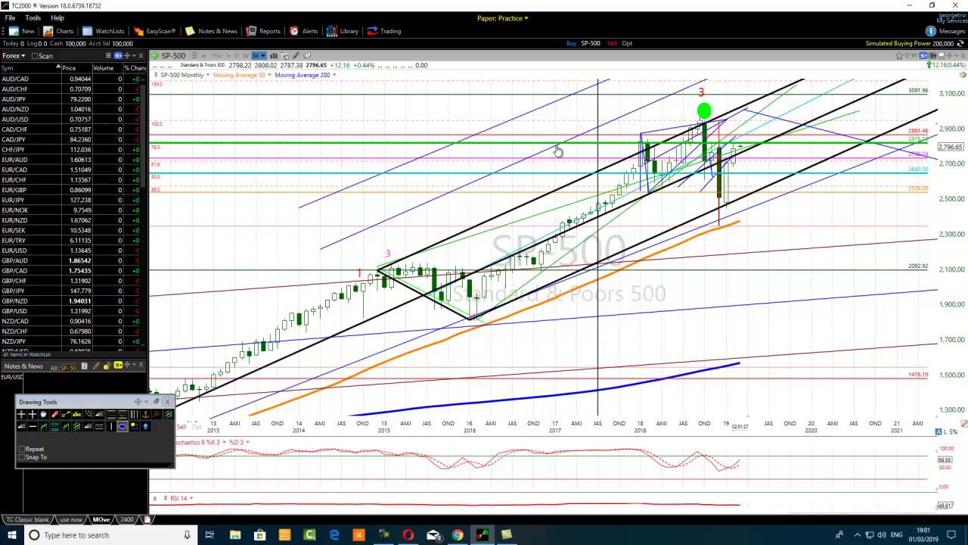
left_click_drag(641, 121, 619, 138)
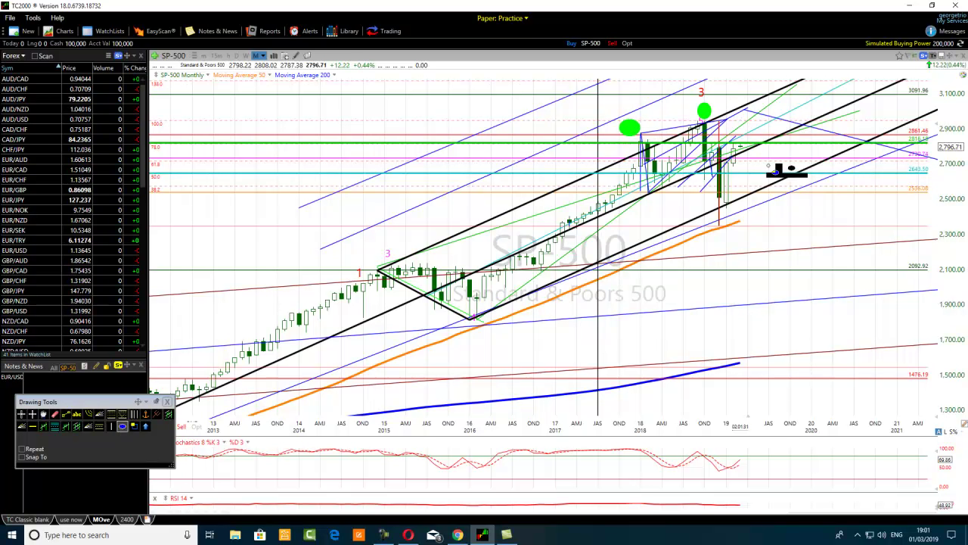
left_click_drag(768, 128, 749, 147)
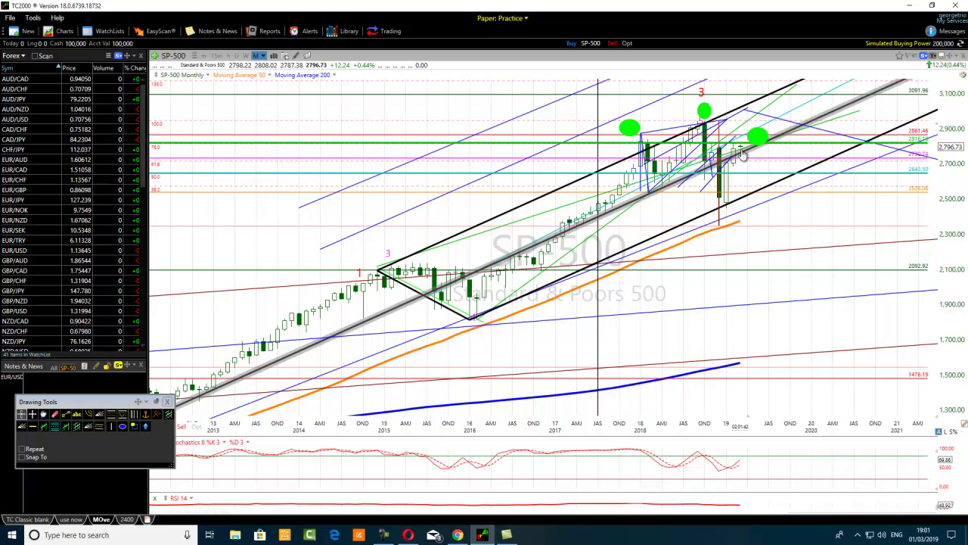
Switch the SP-500 chart from monthly to the Quarterly timeframe.
mouse_move(743, 151)
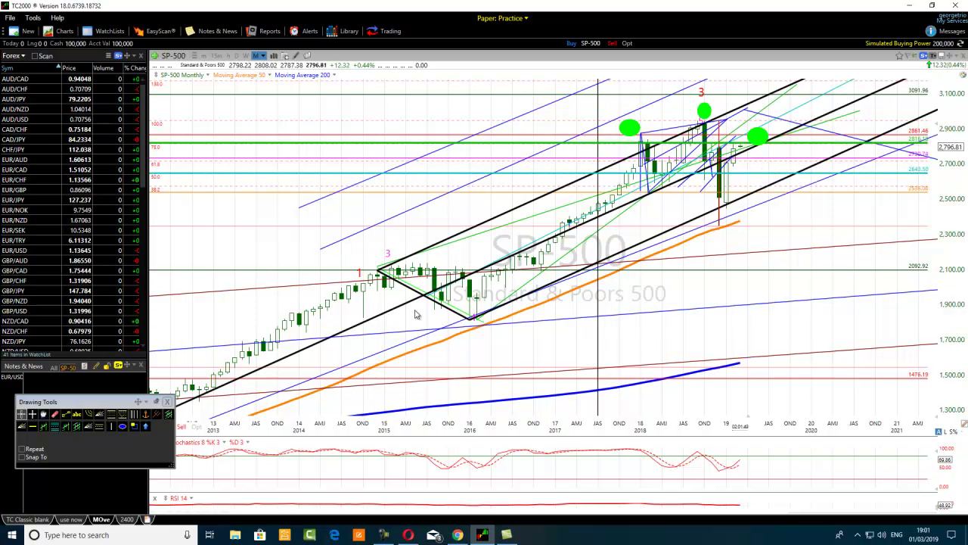
scroll(620, 319, "down", 5)
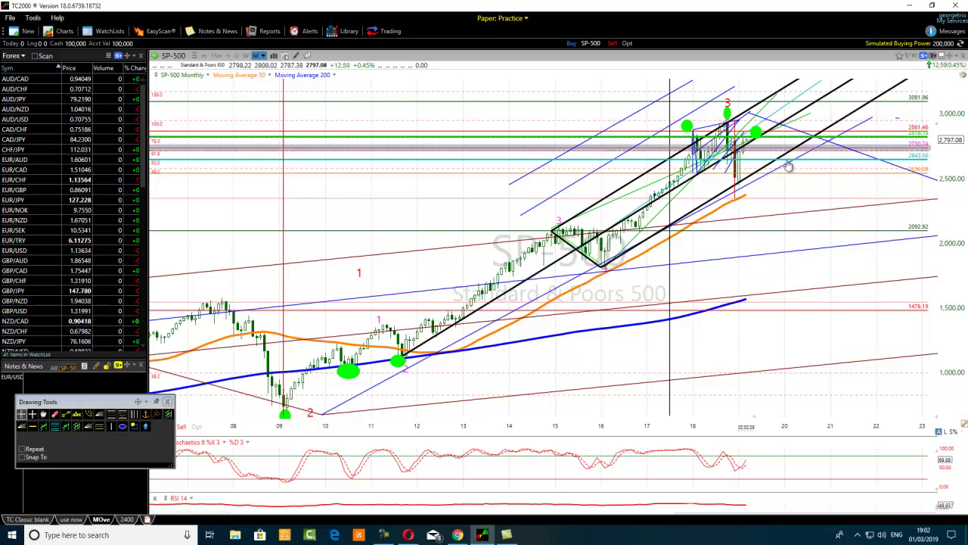
scroll(567, 243, "up", 2)
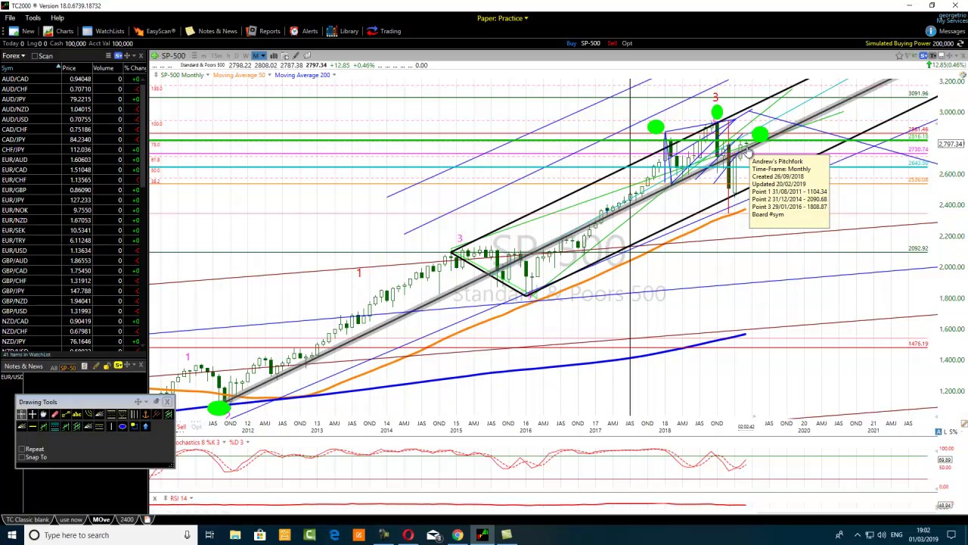
scroll(746, 152, "up", 2)
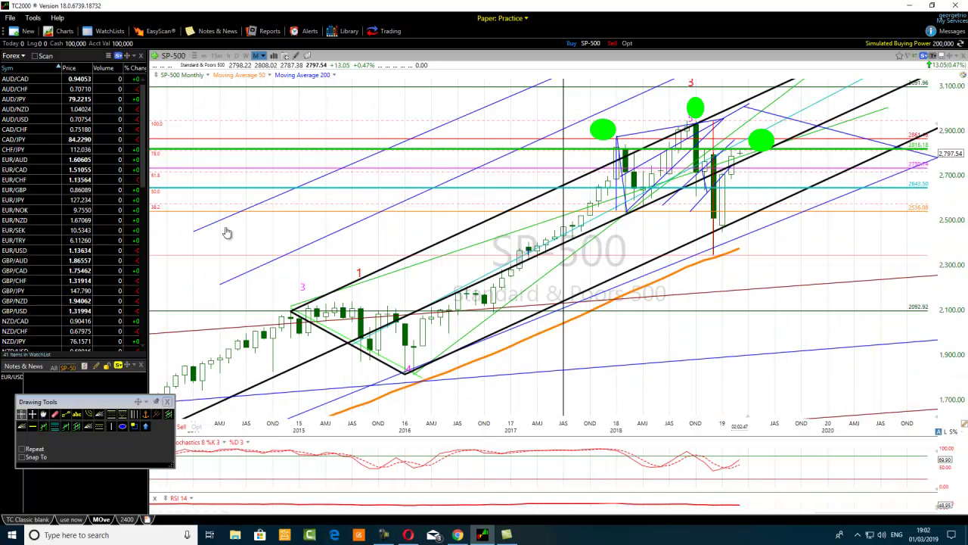
left_click(259, 55)
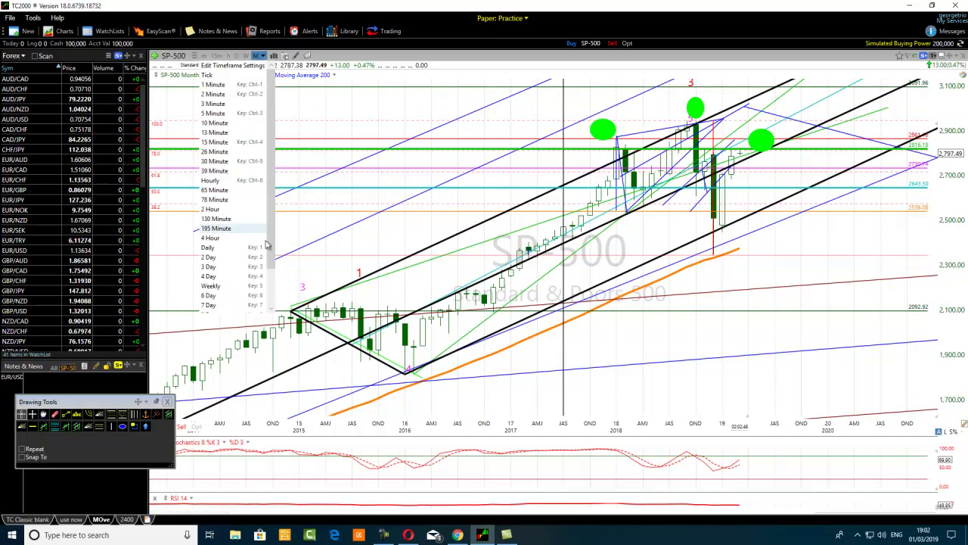
scroll(270, 289, "down", 2)
left_click(230, 304)
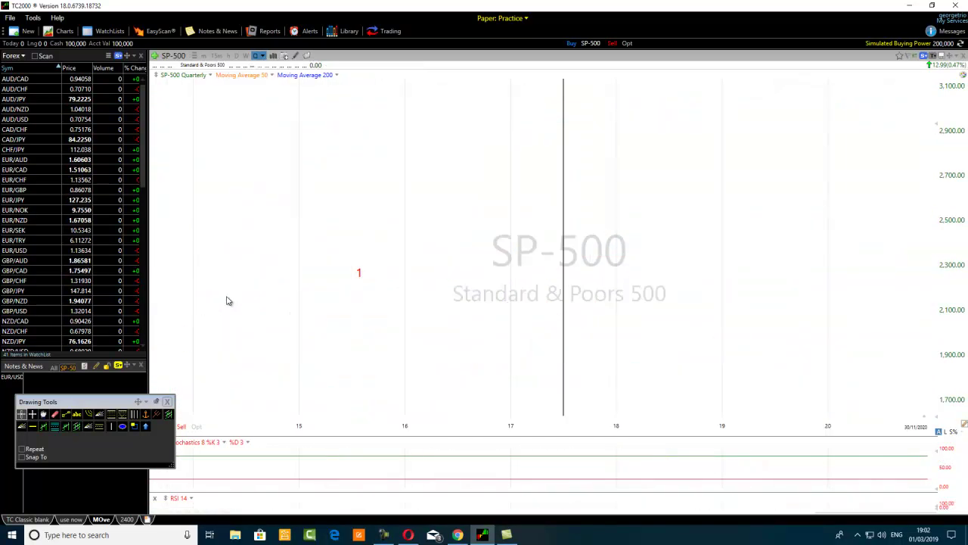
Inspect the price data of the large down candle for the last quarter of 2018.
scroll(369, 284, "up", 6)
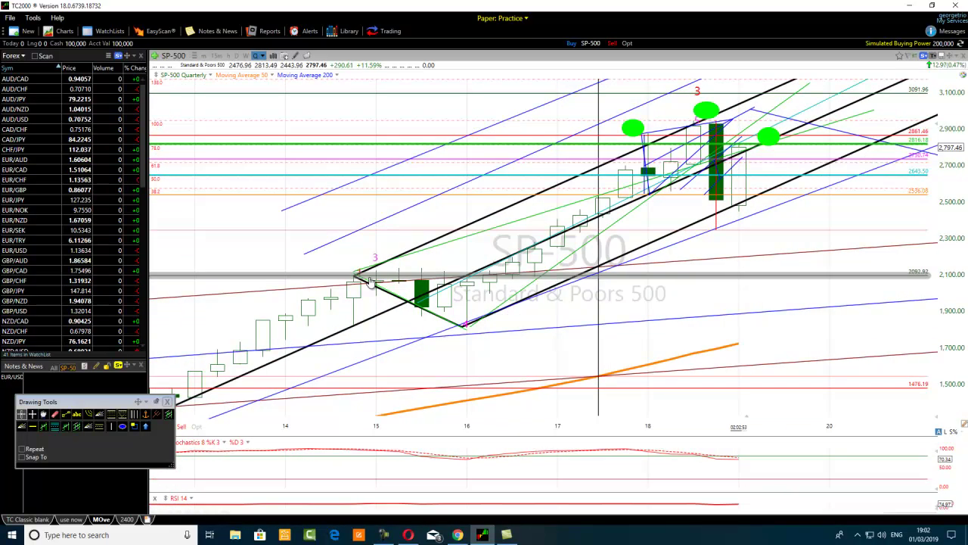
scroll(454, 212, "up", 1)
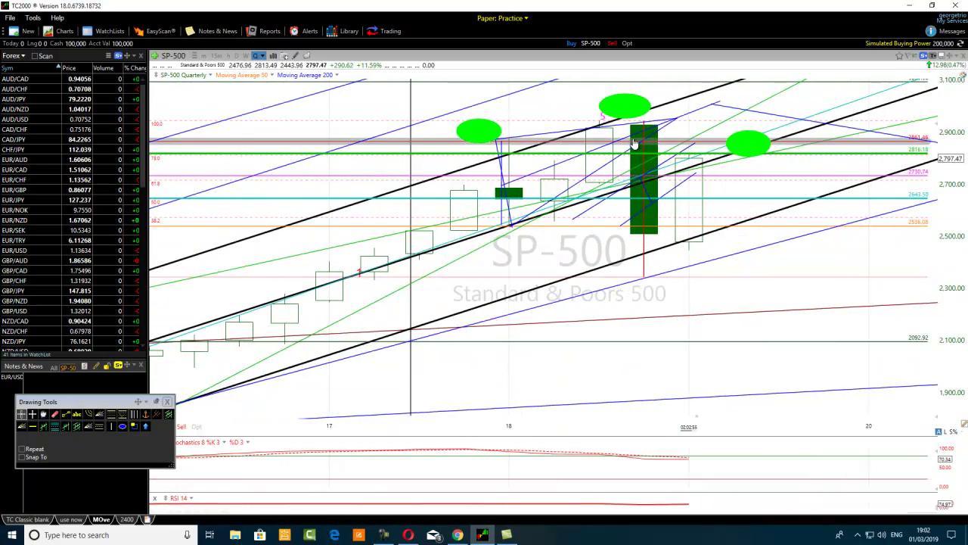
mouse_move(645, 130)
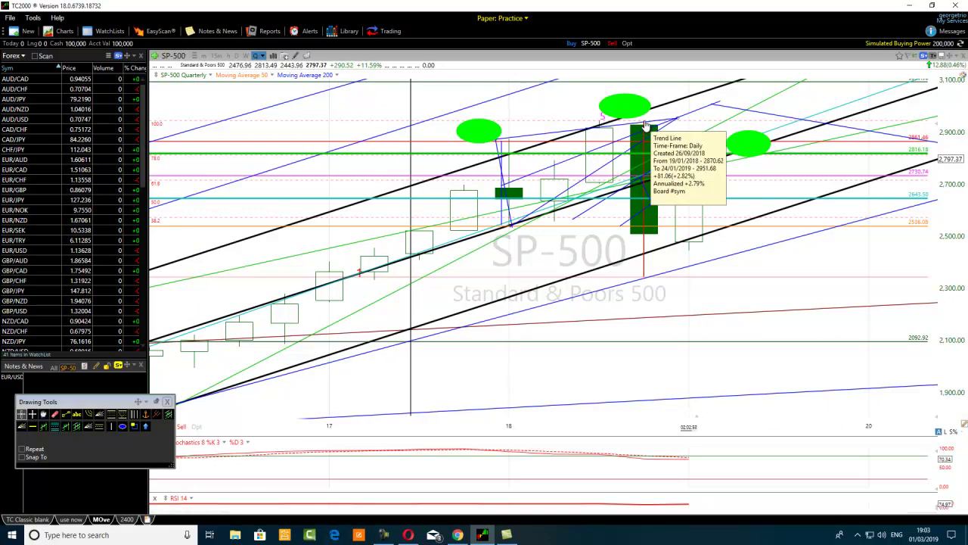
left_click(654, 265)
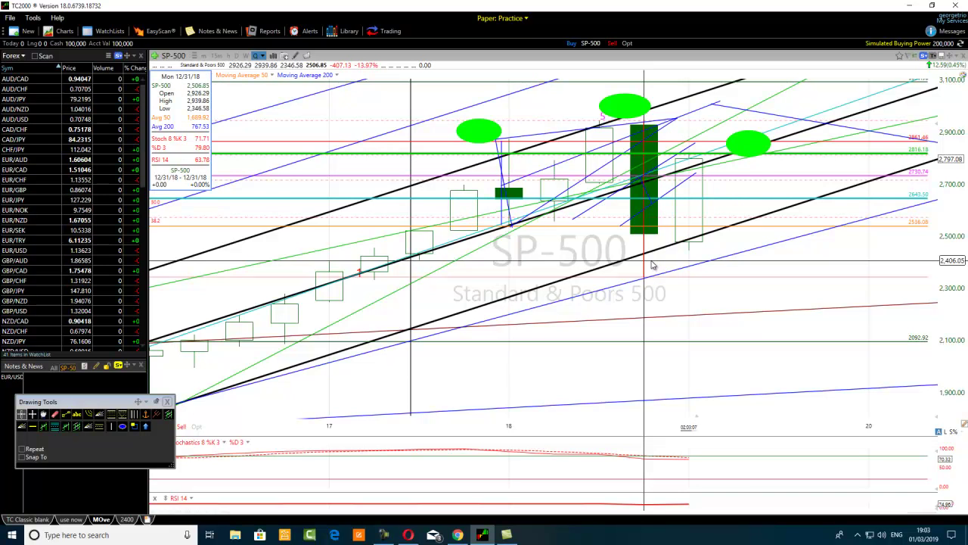
left_click(653, 264)
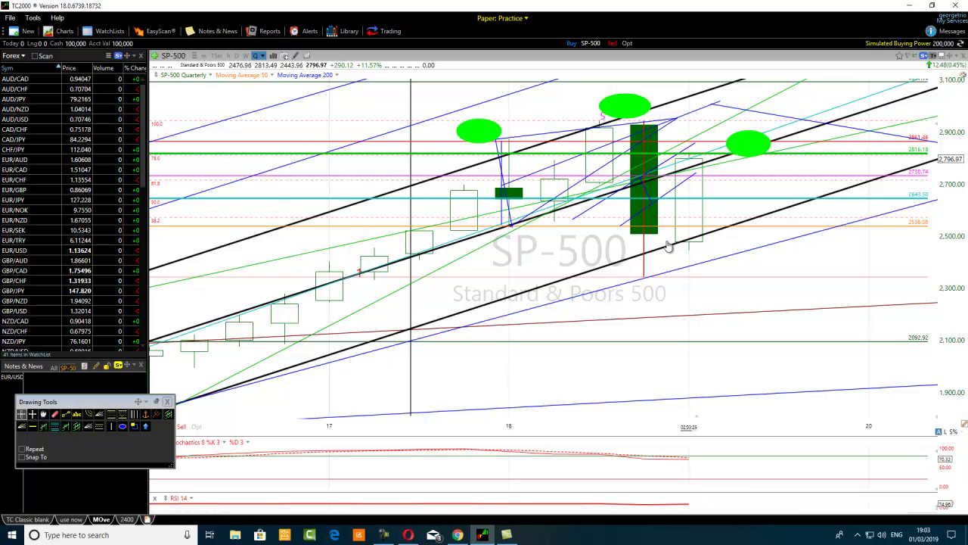
Move the green ellipse from the latest candle to between the other two ellipses and erase it.
left_click_drag(748, 144, 522, 113)
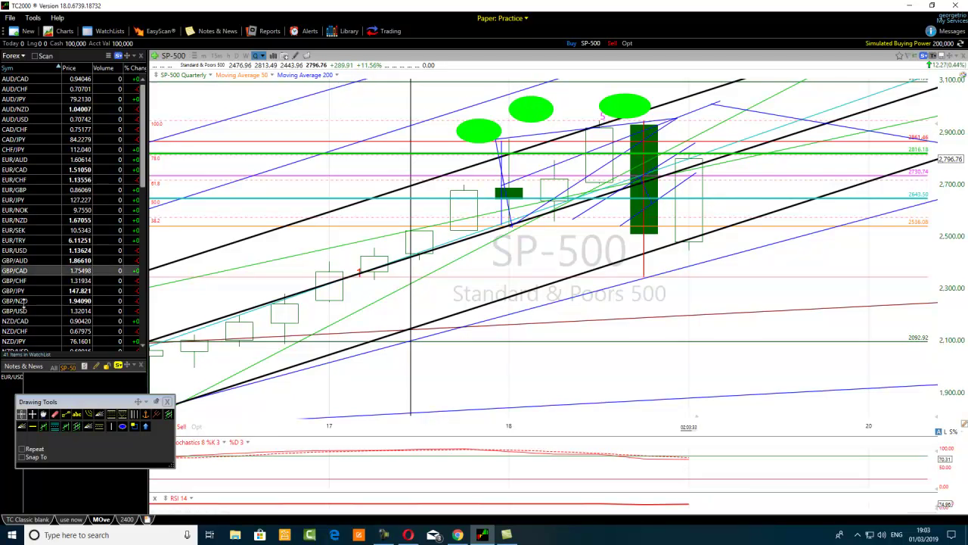
left_click(53, 414)
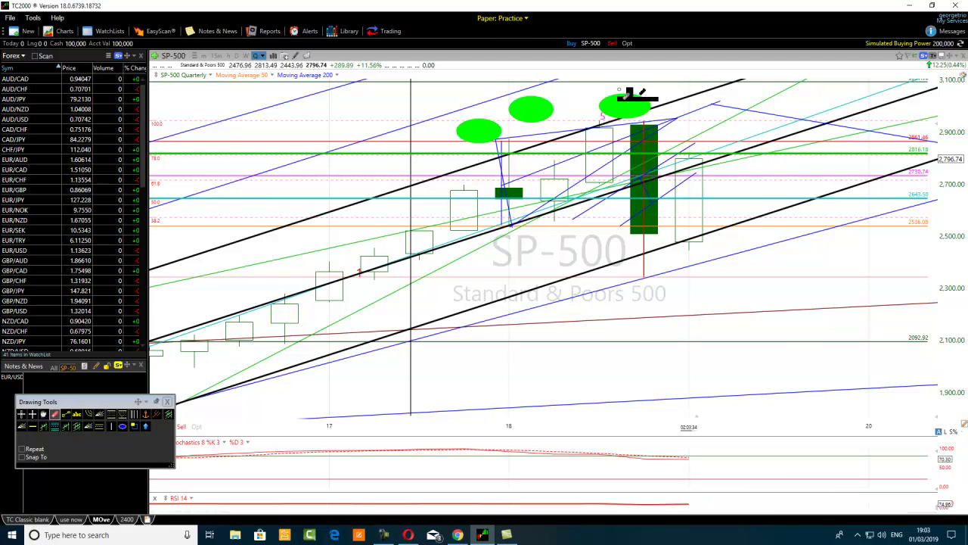
left_click(539, 112)
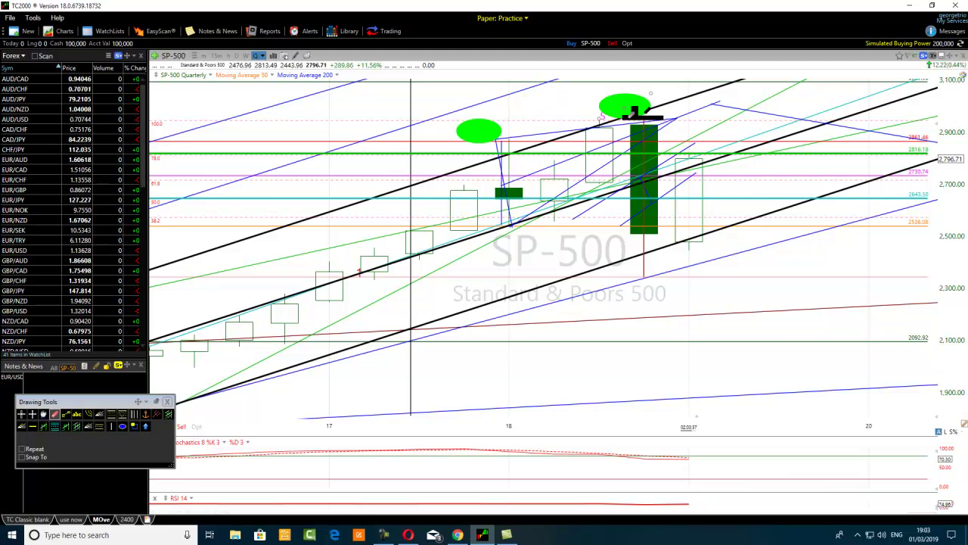
Erase the two remaining green ellipses at the late-2018 and early-2018 peaks.
left_click(628, 104)
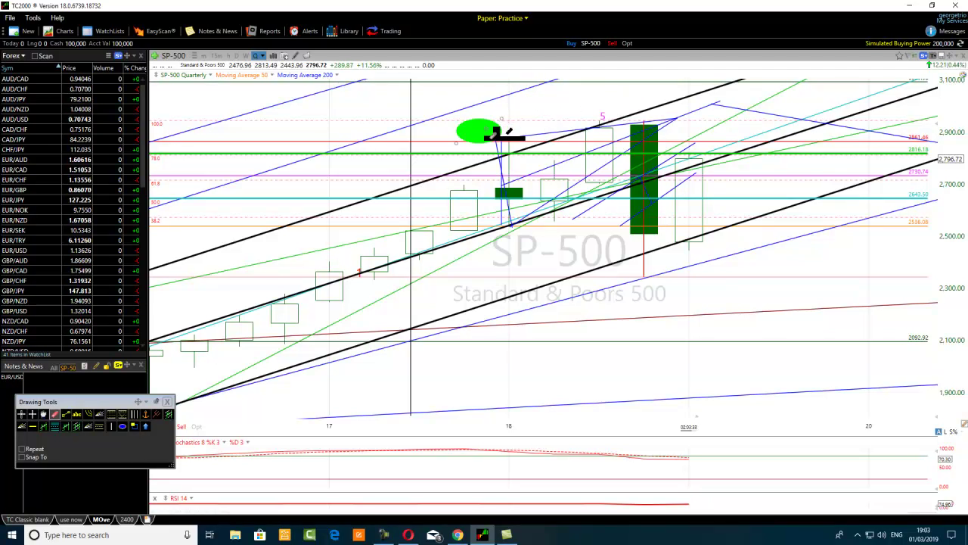
left_click(488, 129)
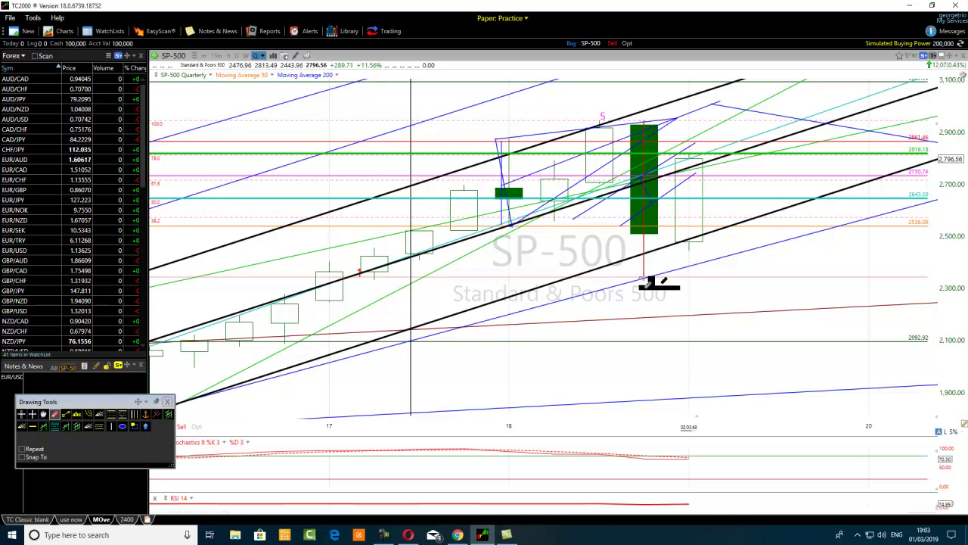
Examine the last two quarterly candles against the horizontal price levels between 2536.08 and 2861.46.
scroll(651, 284, "up", 1)
scroll(651, 284, "up", 1)
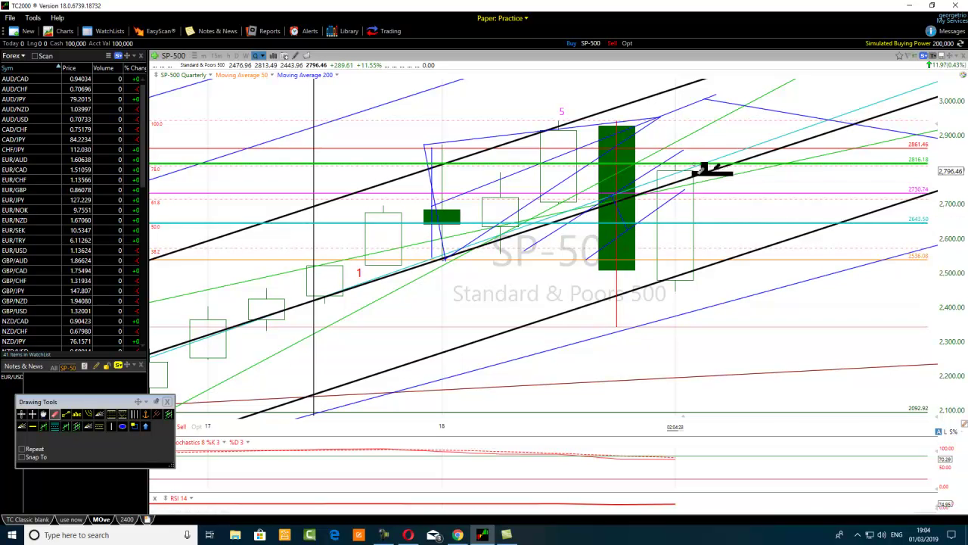
left_click(709, 167)
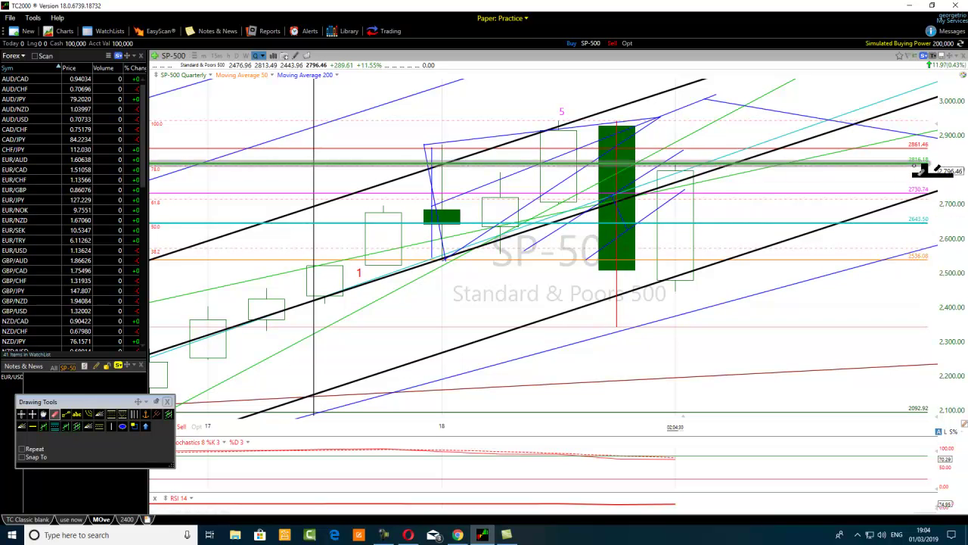
mouse_move(937, 168)
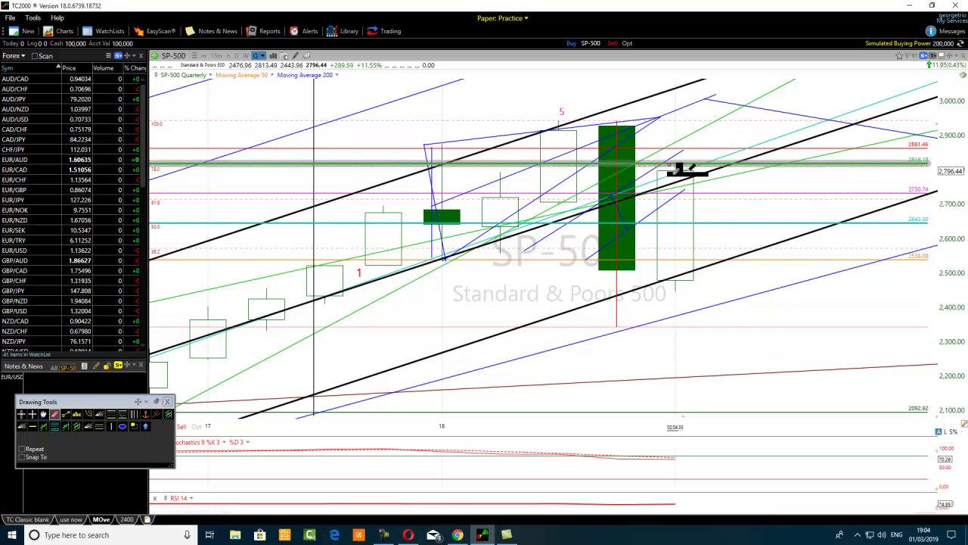
mouse_move(683, 169)
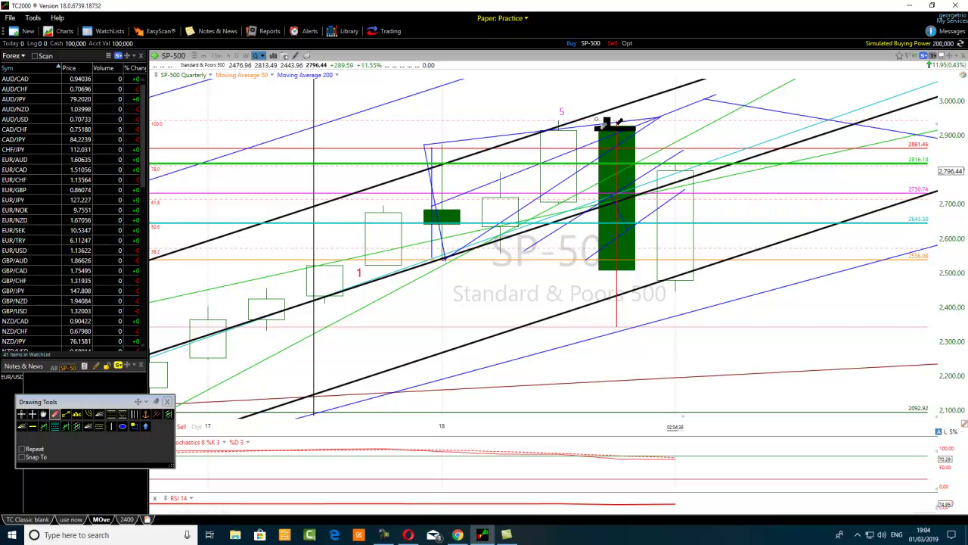
mouse_move(608, 189)
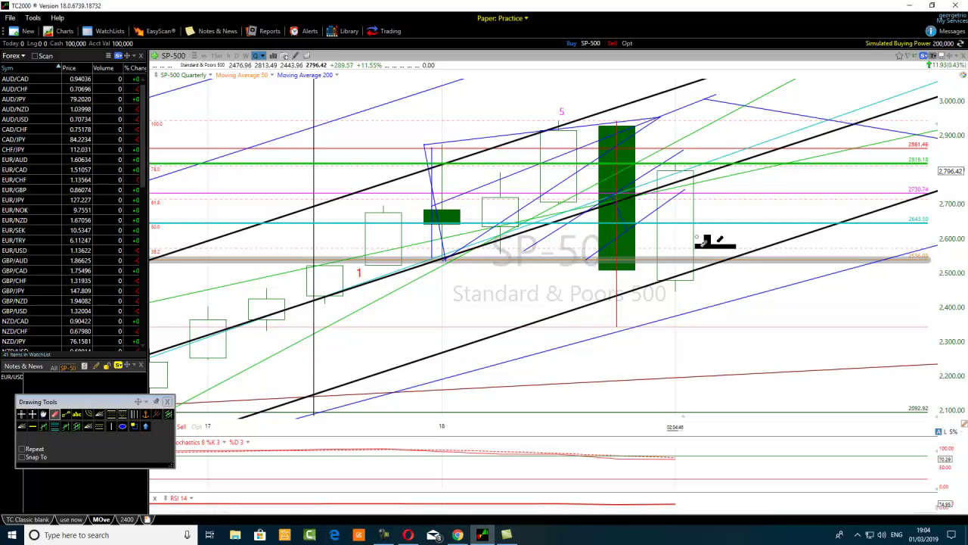
mouse_move(646, 223)
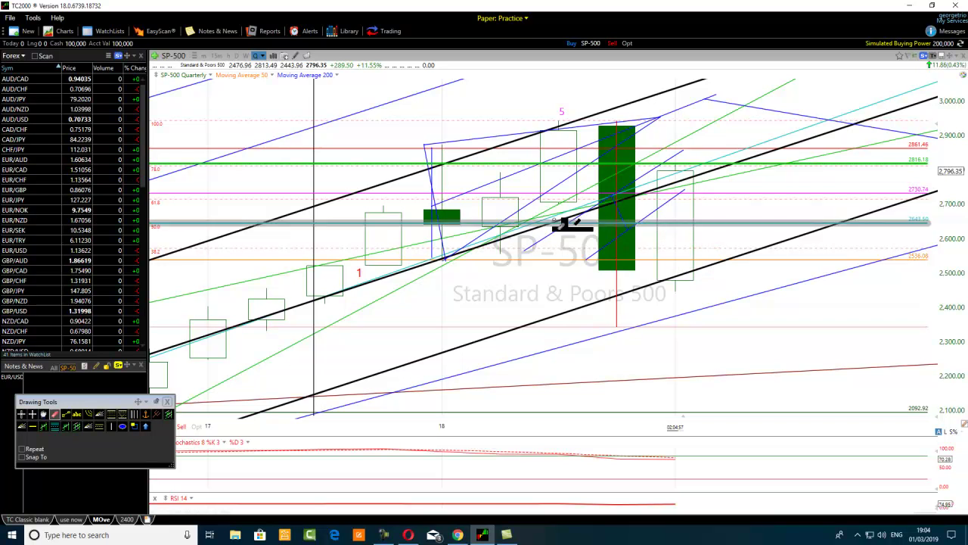
Examine the long-term trend channels and numbered waves on the quarterly chart from the 2000 peak to the latest candle.
scroll(507, 272, "down", 2)
scroll(507, 278, "down", 3)
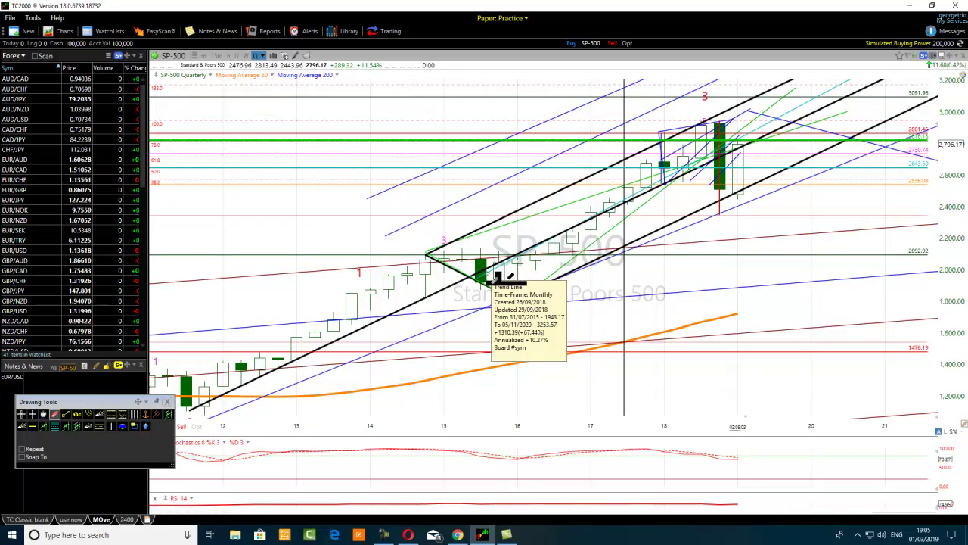
scroll(498, 278, "down", 1)
left_click(497, 278)
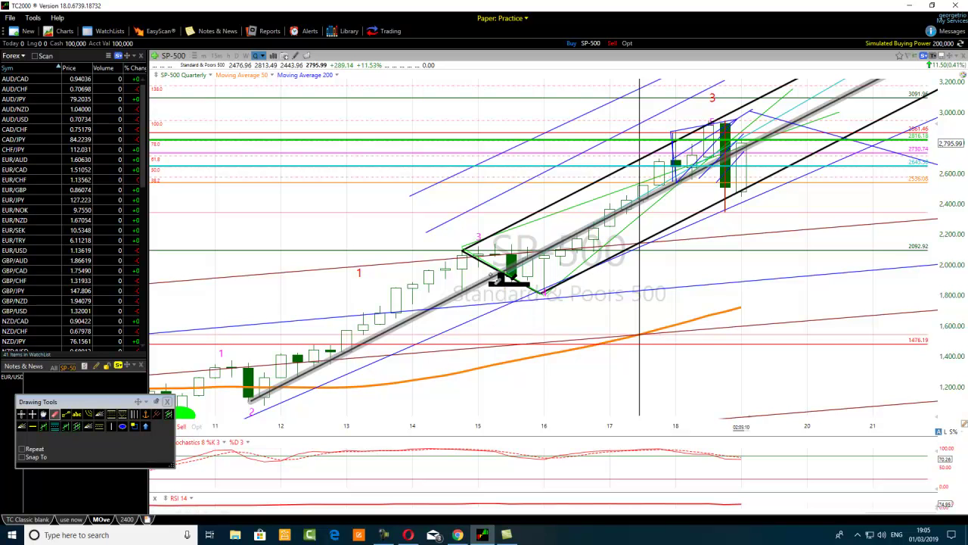
scroll(492, 276, "down", 2)
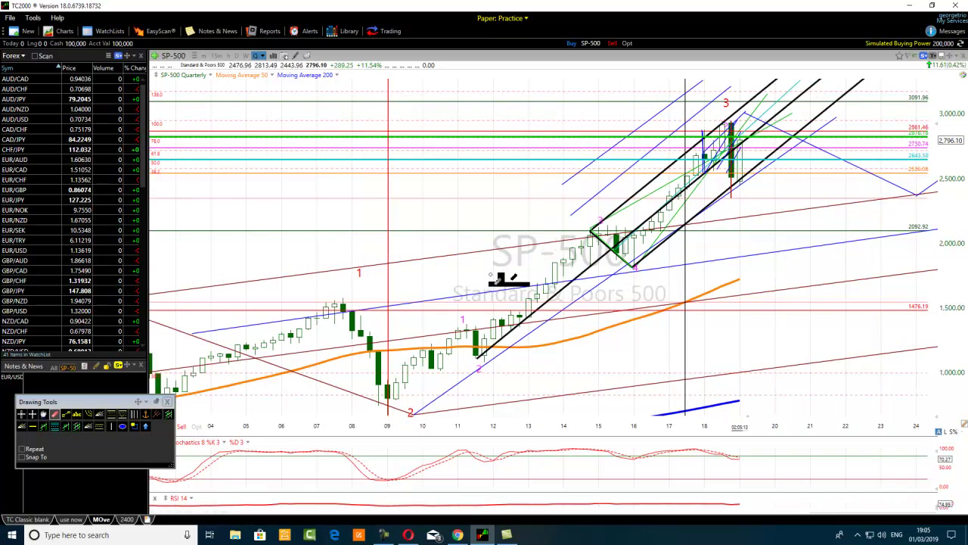
scroll(491, 276, "down", 3)
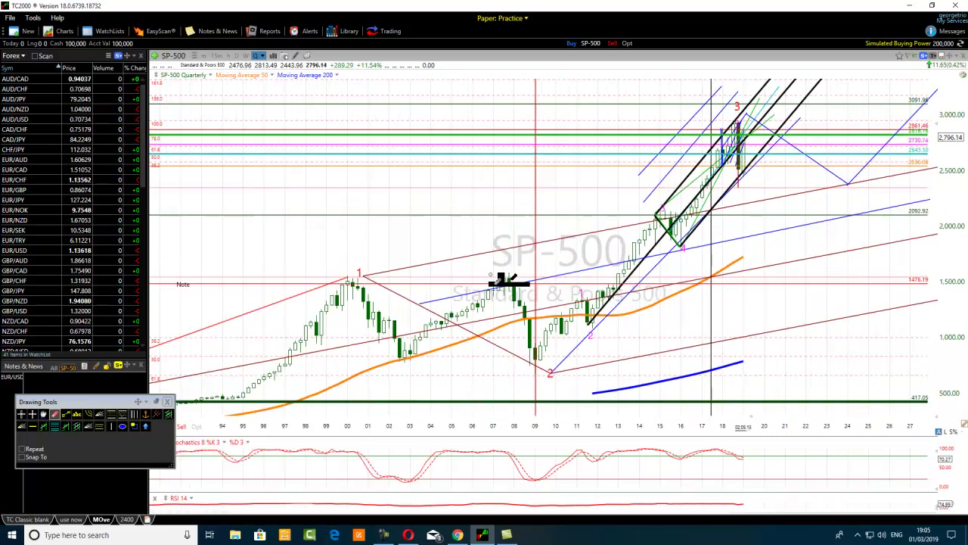
scroll(629, 274, "up", 1)
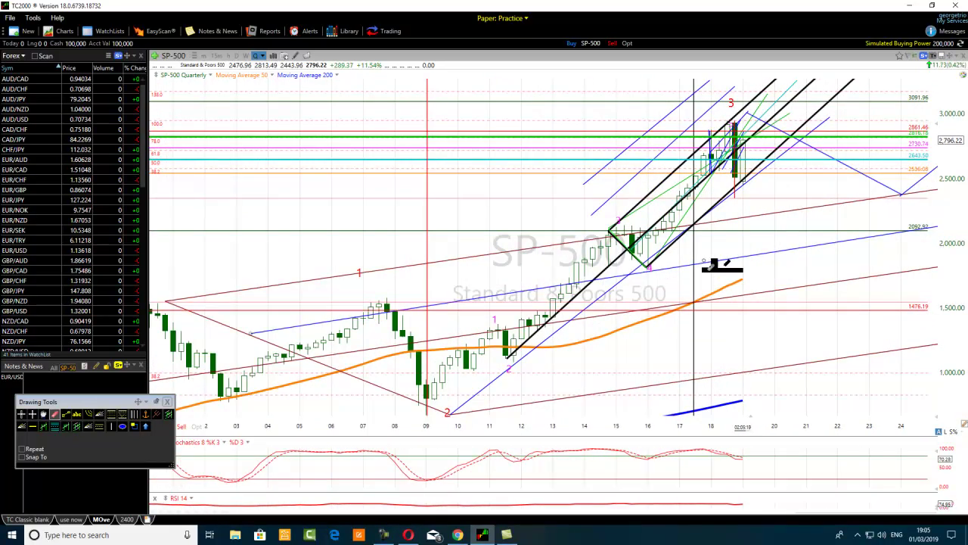
mouse_move(704, 263)
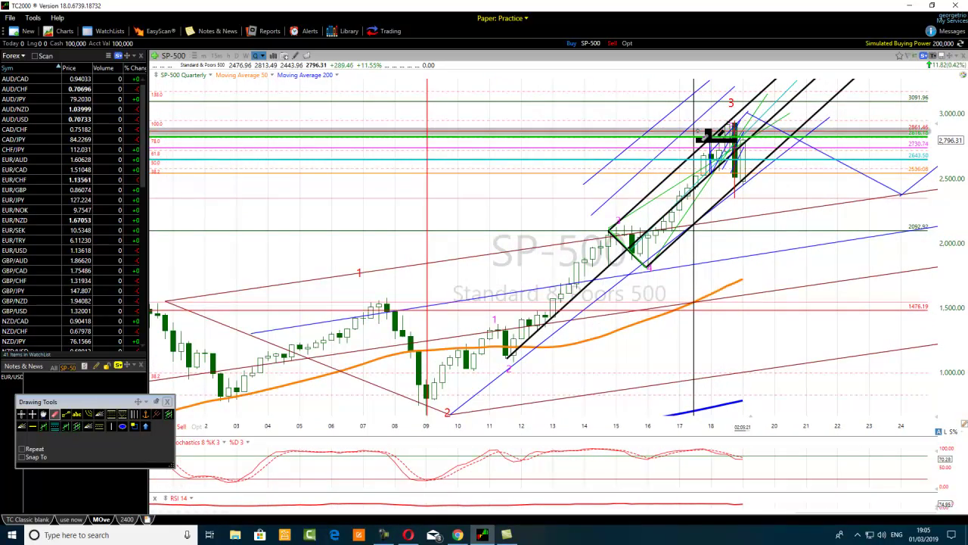
scroll(703, 205, "up", 1)
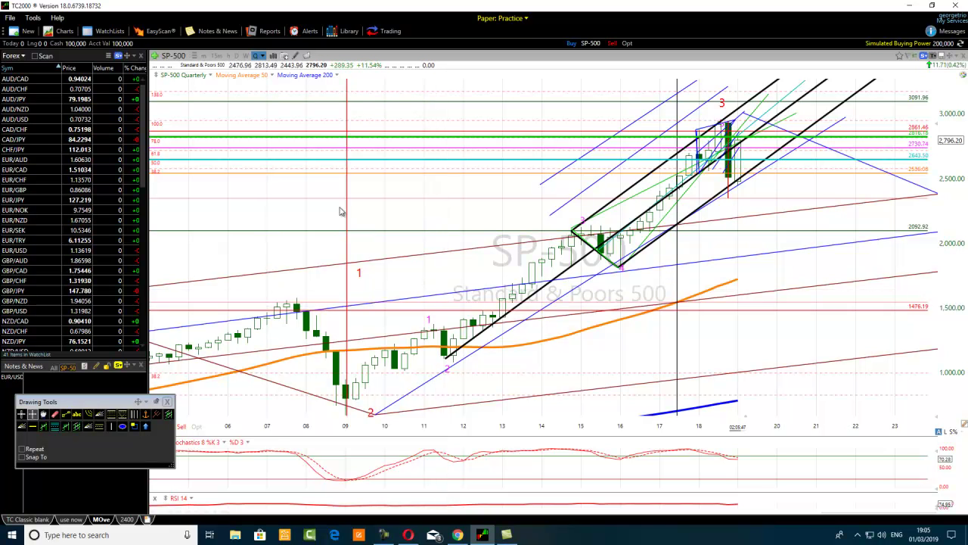
Switch the SP-500 chart from Quarterly back to the Monthly timeframe.
left_click(258, 55)
scroll(264, 295, "down", 2)
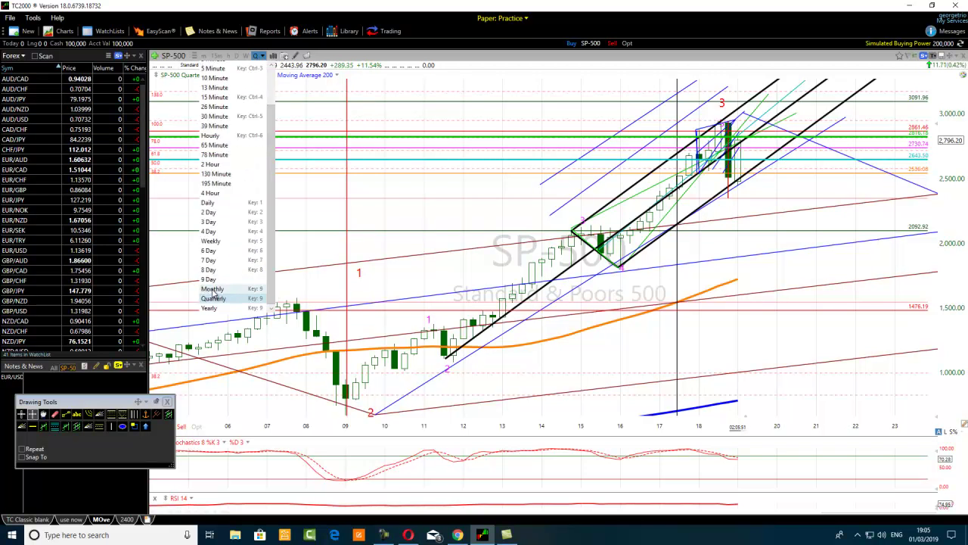
left_click(263, 302)
scroll(341, 300, "down", 3)
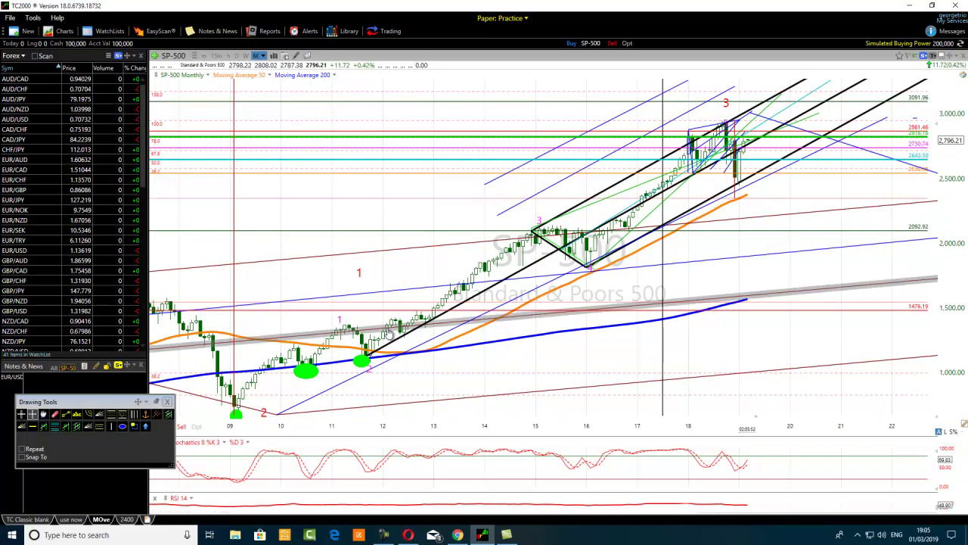
Inspect the 2011 low's price data and compare the 2016 and 2018 lows with the moving averages and channel lines on the monthly chart.
left_click(367, 317)
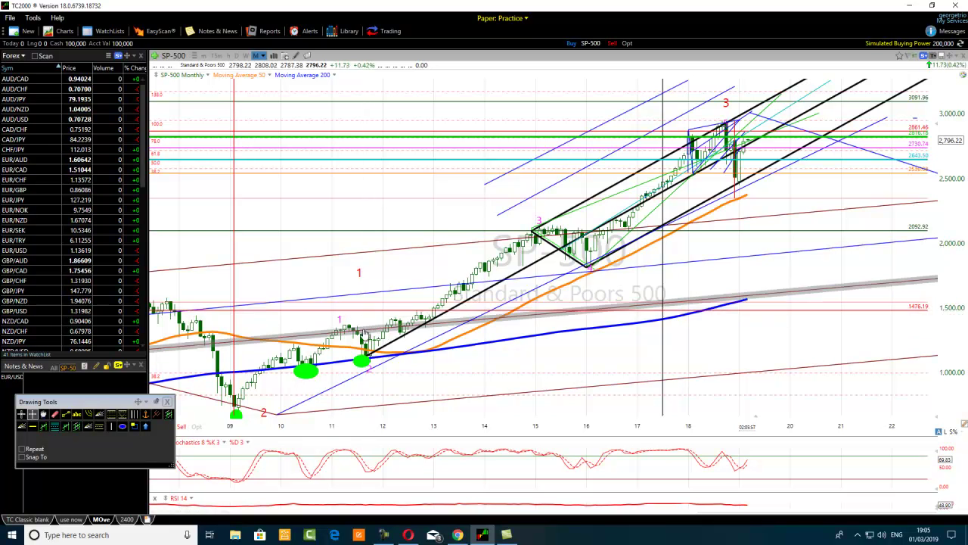
right_click(363, 323)
left_click(363, 323)
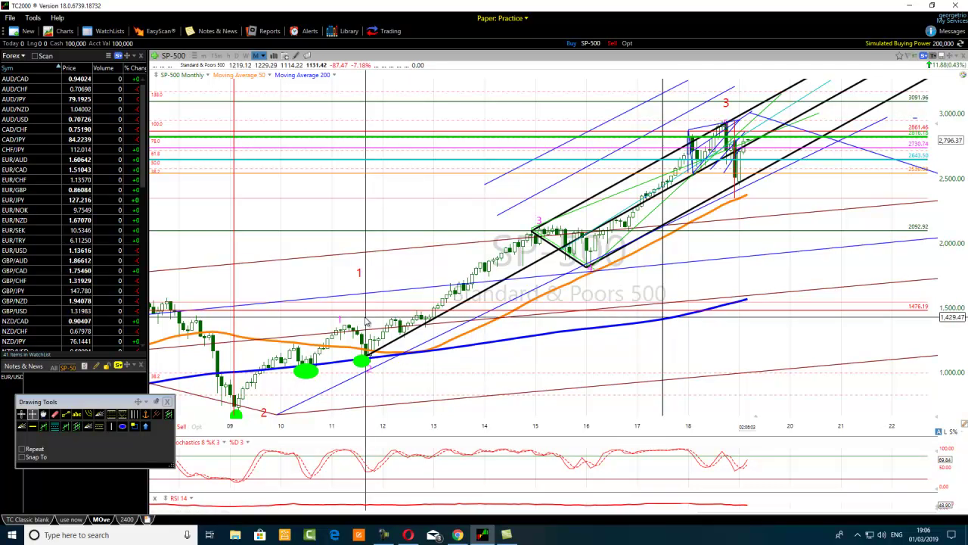
scroll(367, 375, "down", 3)
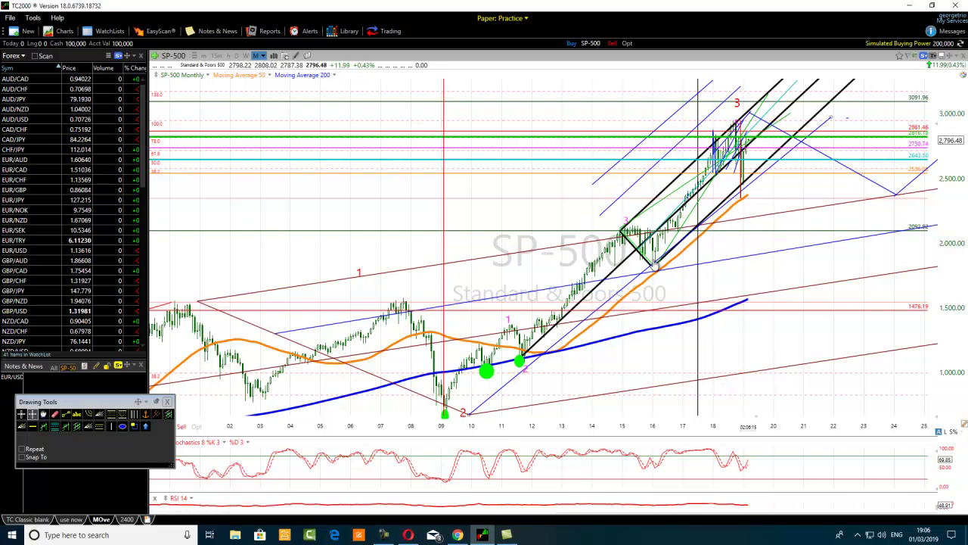
mouse_move(657, 275)
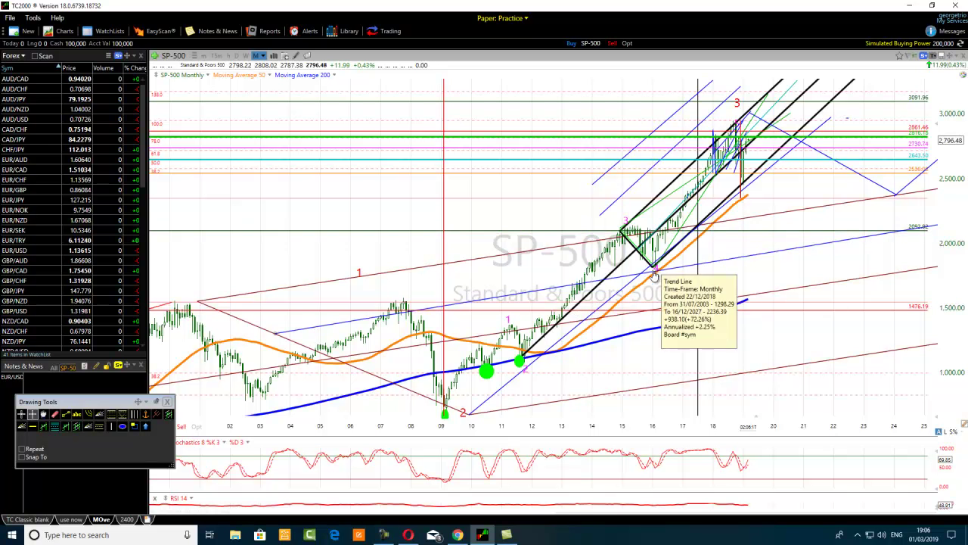
scroll(655, 276, "up", 2)
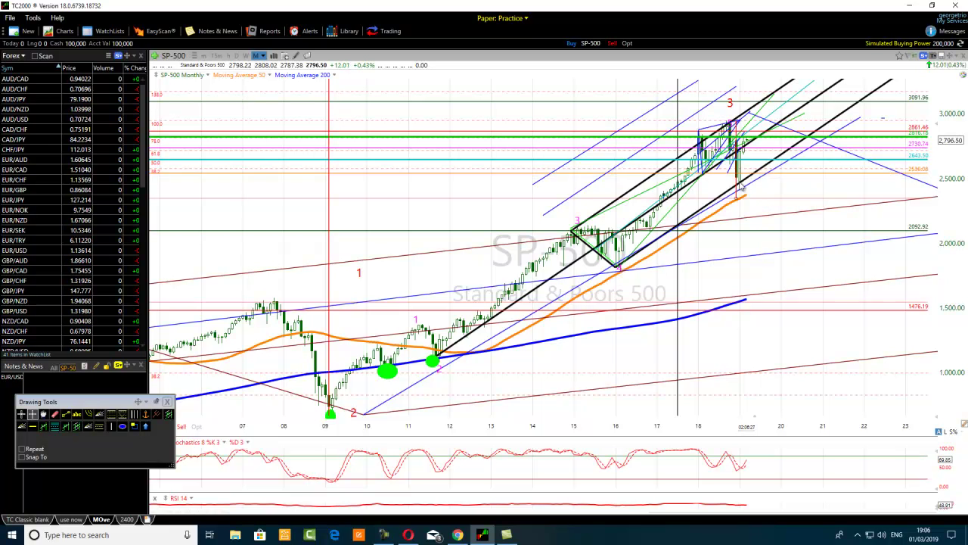
scroll(740, 198, "up", 1)
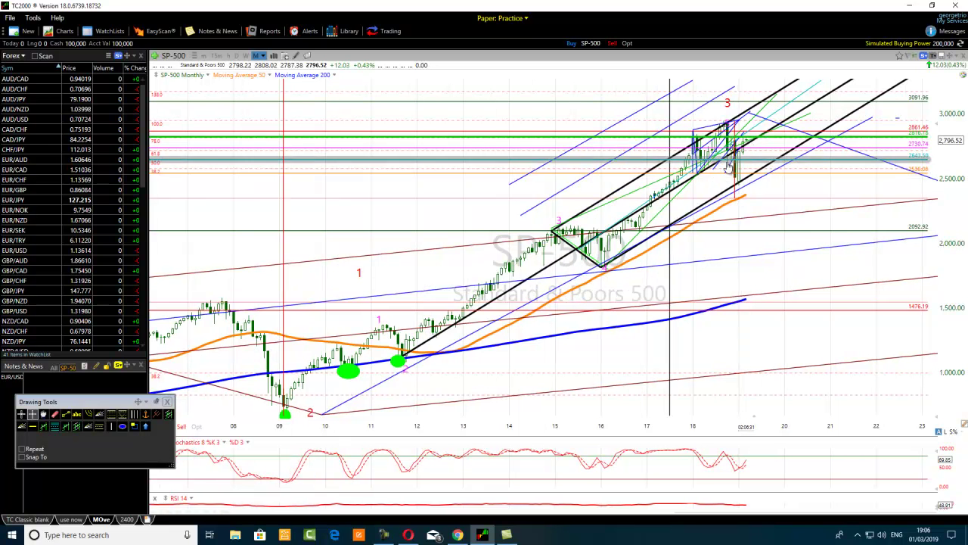
scroll(741, 159, "down", 1)
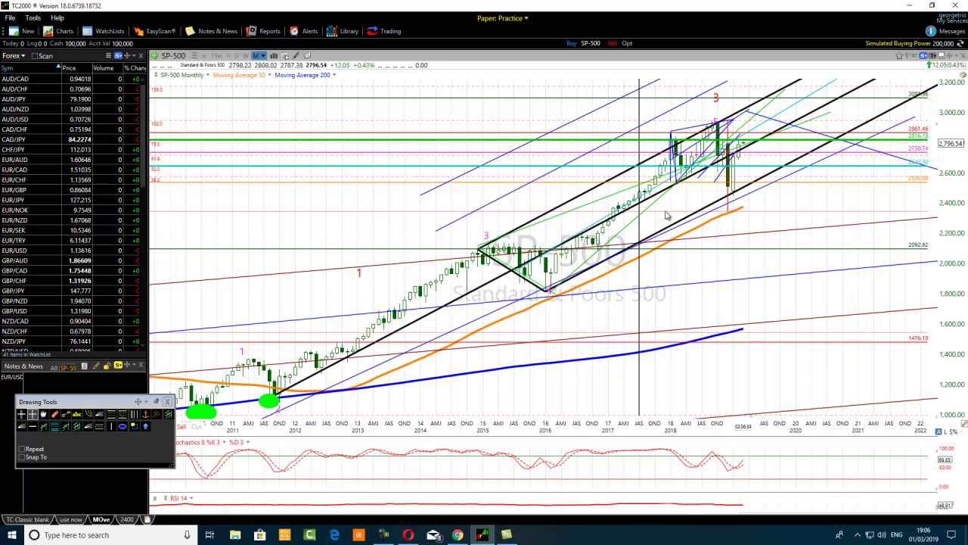
scroll(499, 278, "up", 2)
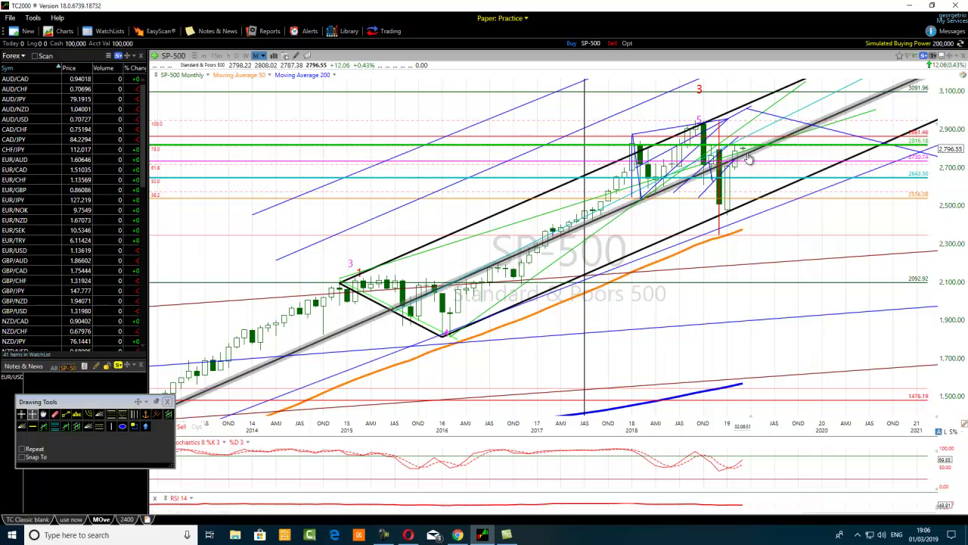
Switch the SP-500 chart to the Daily timeframe, showing the period from mid-2018 to the latest candle.
left_click(236, 56)
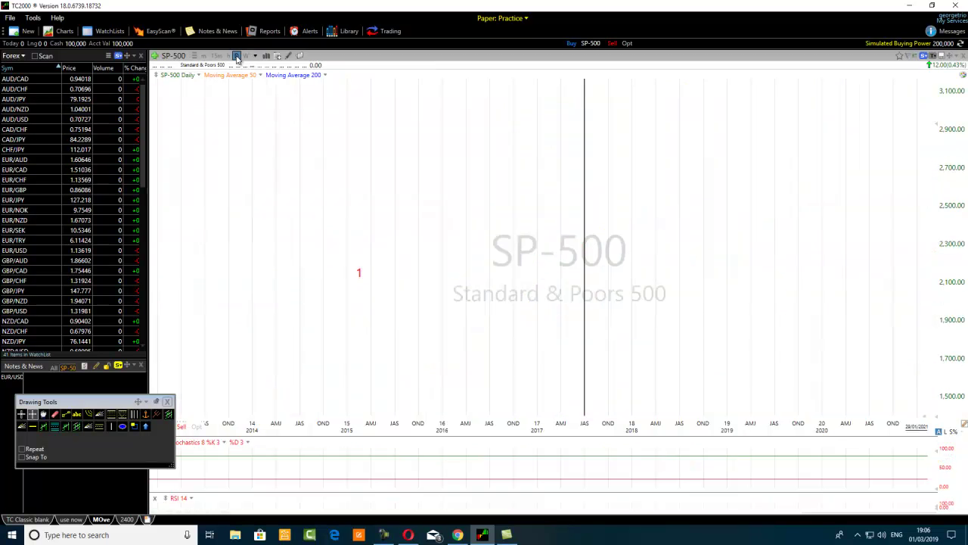
scroll(414, 225, "down", 2)
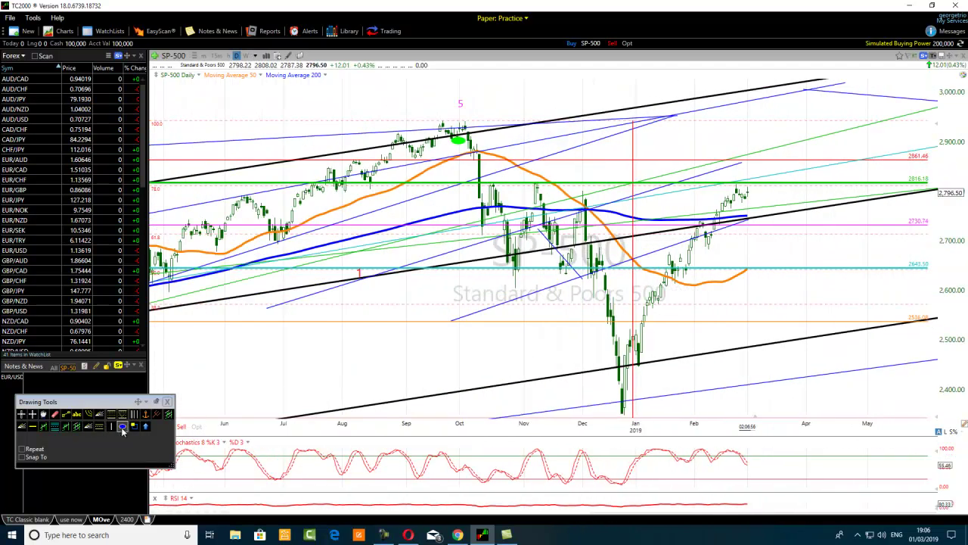
Mark the late-December 2018 low, the late-October 2018 low and the area below the early-February 2019 candles with green ellipses.
left_click_drag(649, 387, 612, 412)
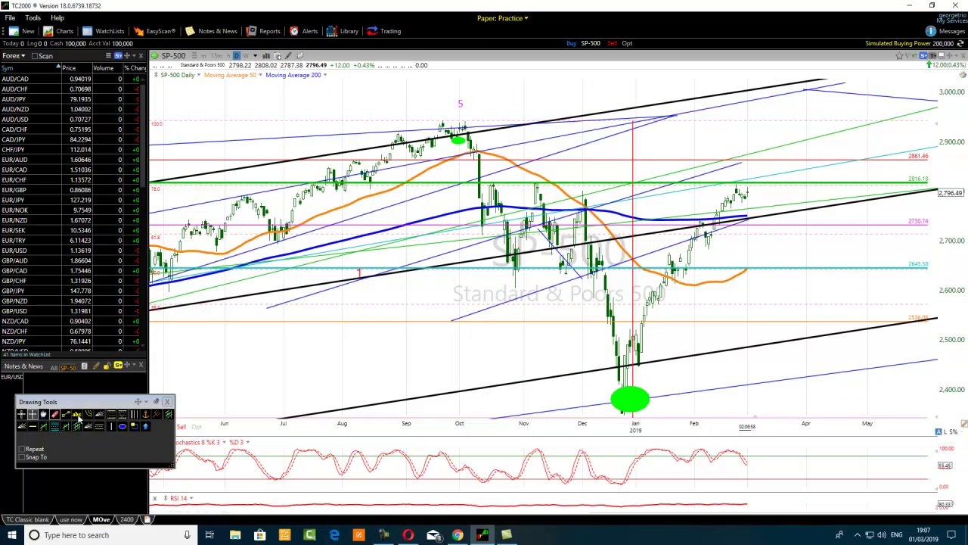
left_click(123, 427)
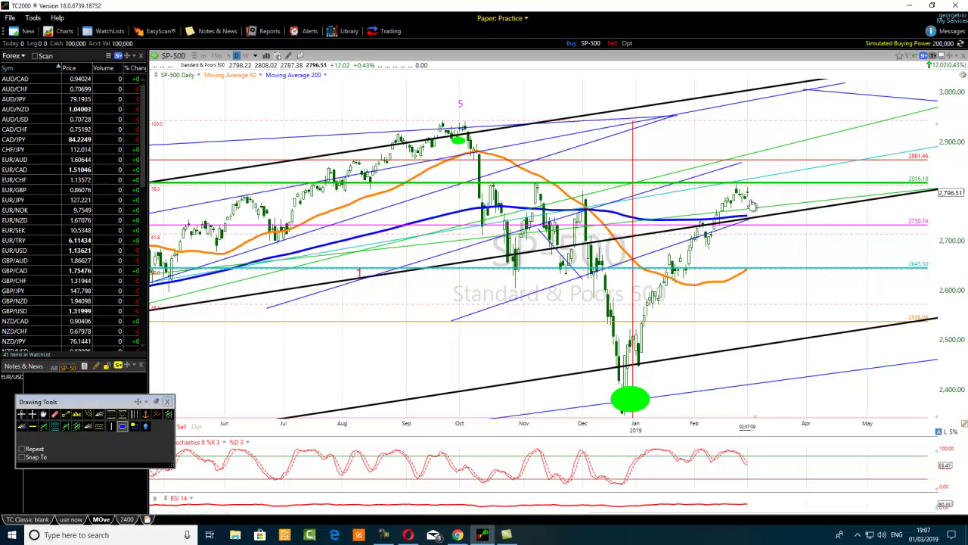
left_click(522, 274)
left_click_drag(526, 289, 500, 298)
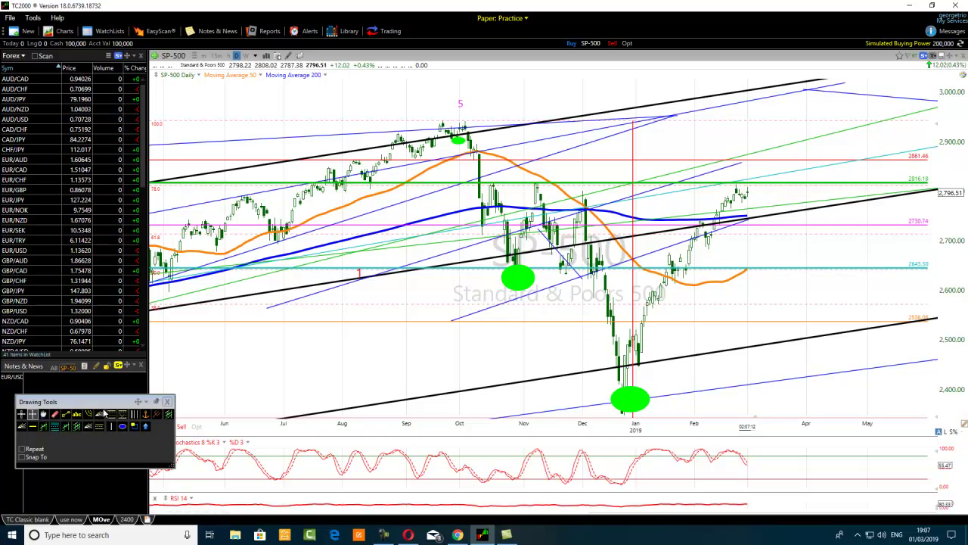
left_click(122, 426)
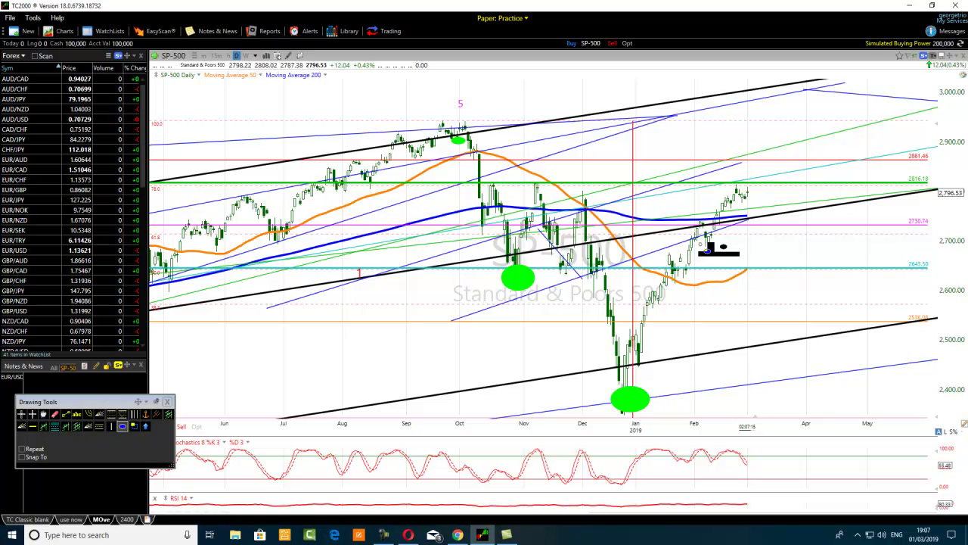
left_click_drag(709, 260, 688, 295)
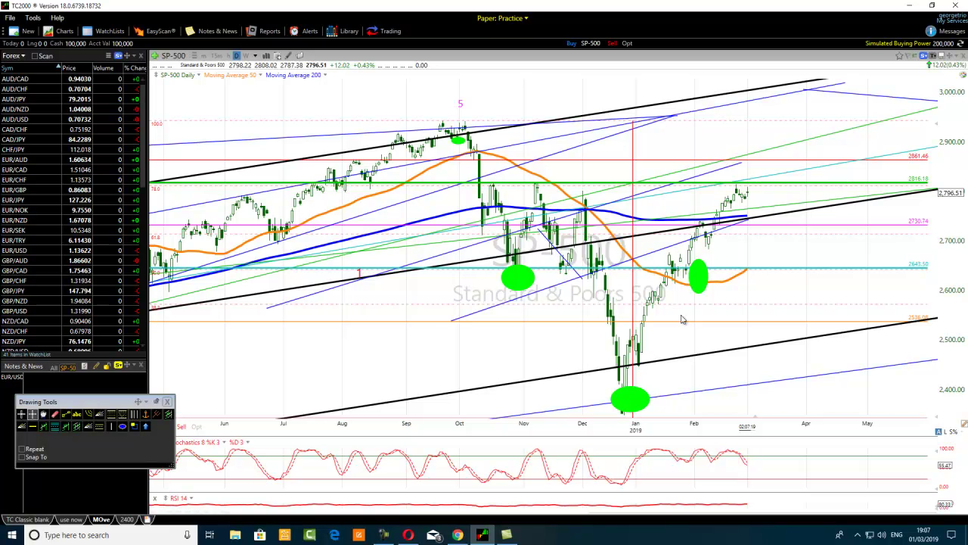
Draw a near-vertical trend line from the late-December 2018 low up to the green 2816.18 level.
left_click(65, 414)
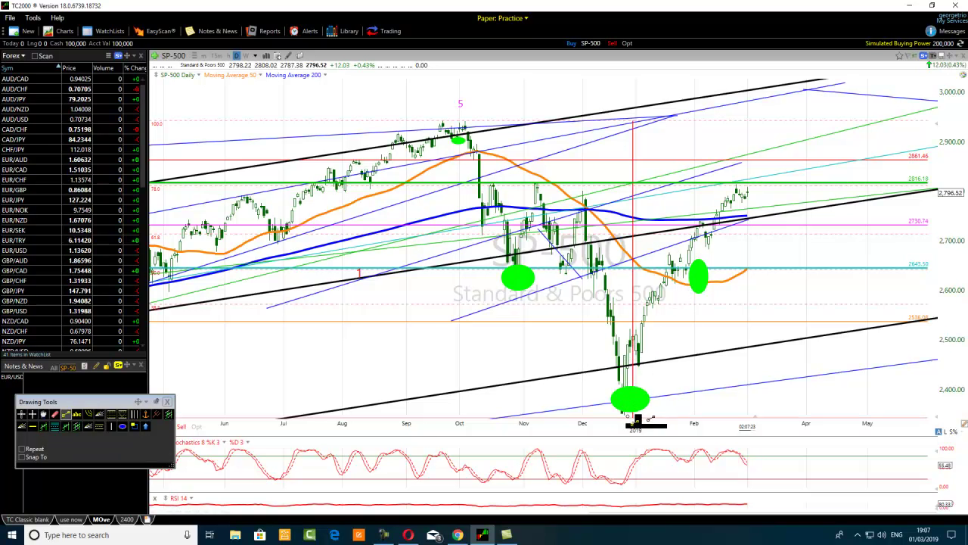
left_click_drag(630, 416, 626, 229)
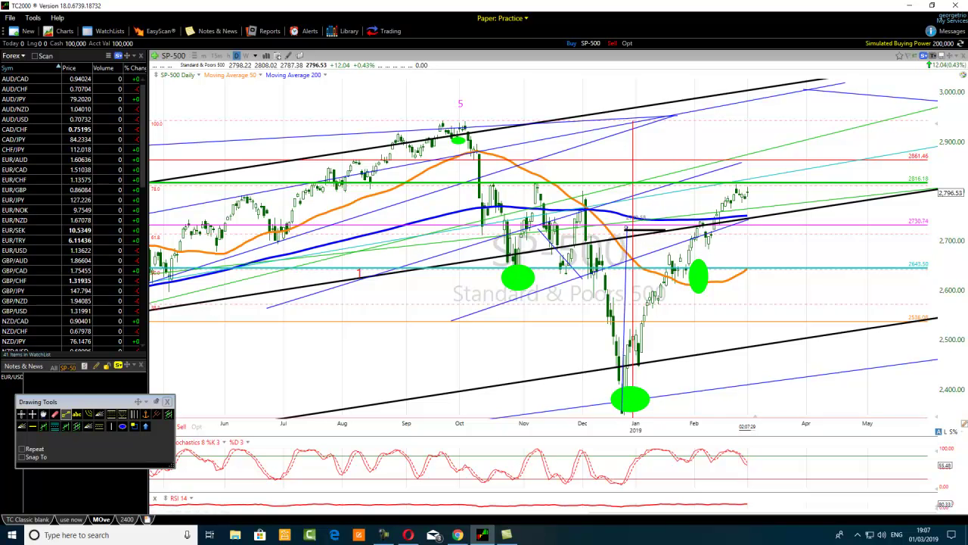
left_click_drag(627, 229, 626, 184)
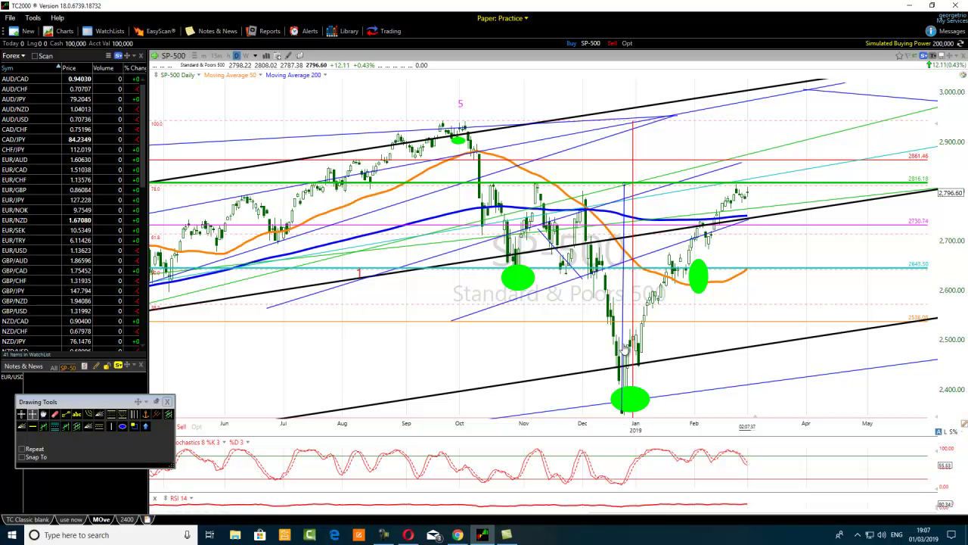
Move the near-vertical trend line to just after the latest candle, with its lower end on the green 2816.18 level.
left_click_drag(634, 331, 753, 121)
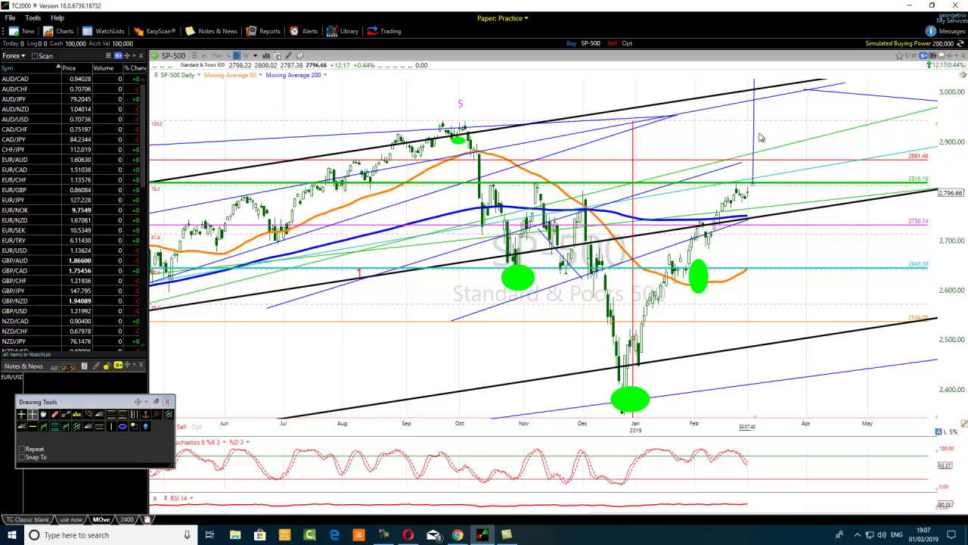
mouse_move(754, 141)
left_mouse_down()
mouse_move(637, 287)
mouse_move(611, 369)
mouse_move(623, 326)
mouse_move(755, 239)
mouse_move(768, 140)
left_mouse_up()
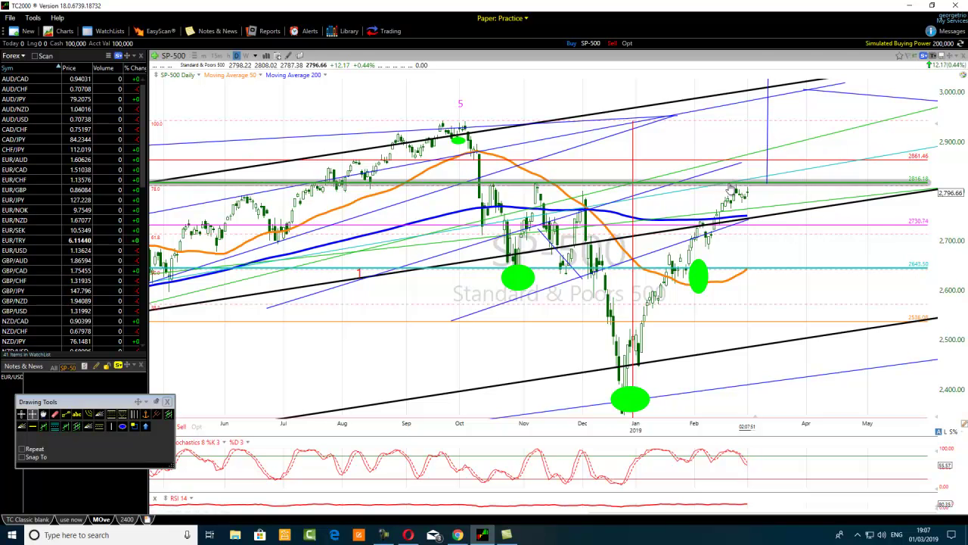
Draw a short rising trend line from the early-February 2019 low up to the green 2816.18 level.
left_click(65, 415)
scroll(745, 310, "up", 2)
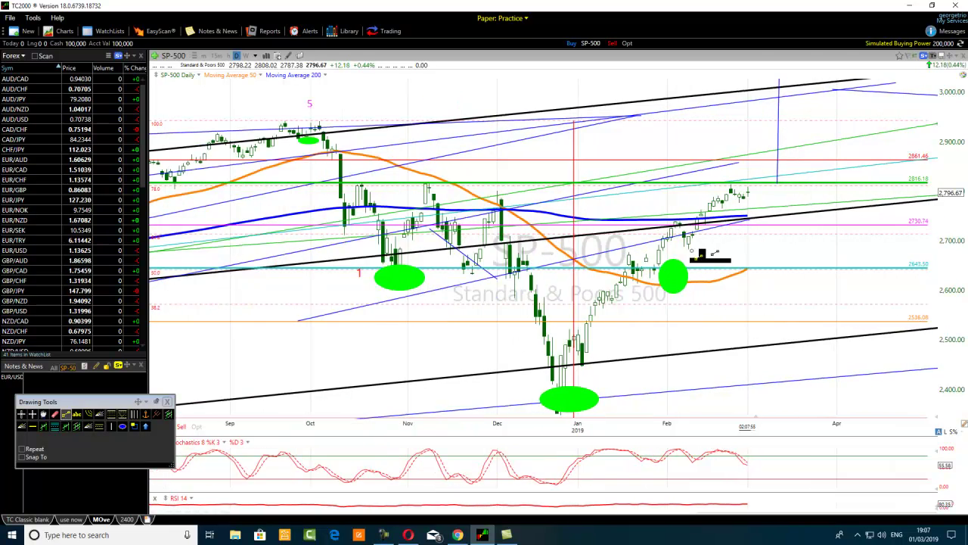
left_click_drag(726, 206, 739, 187)
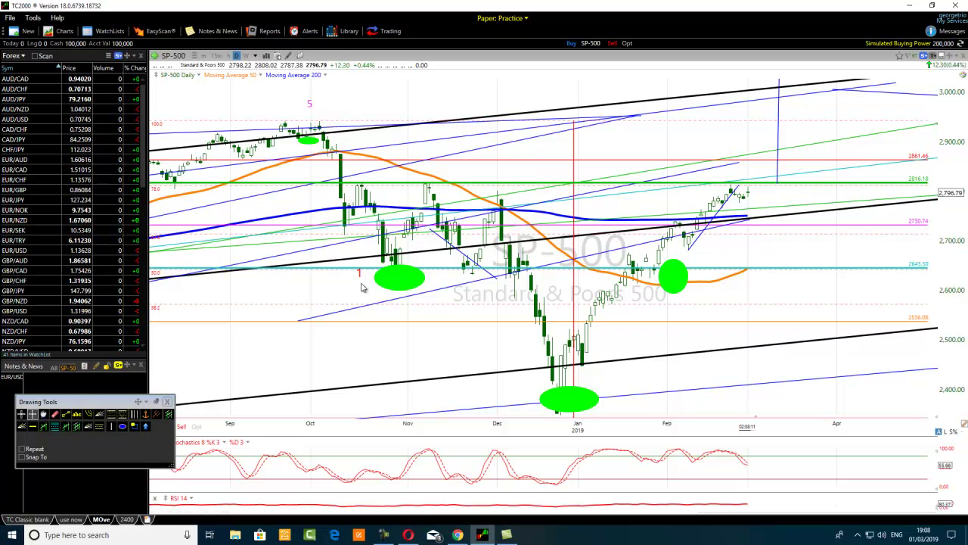
left_click(254, 56)
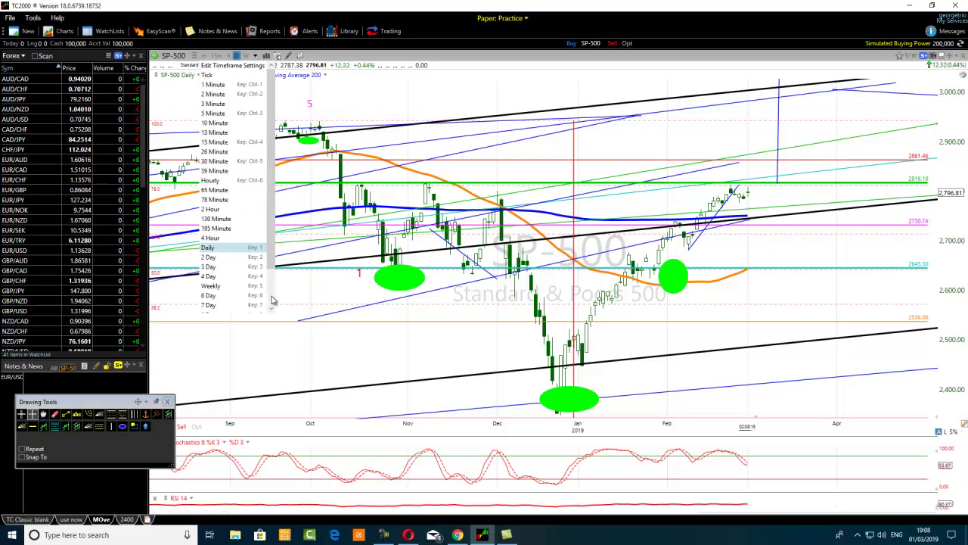
scroll(272, 300, "down", 2)
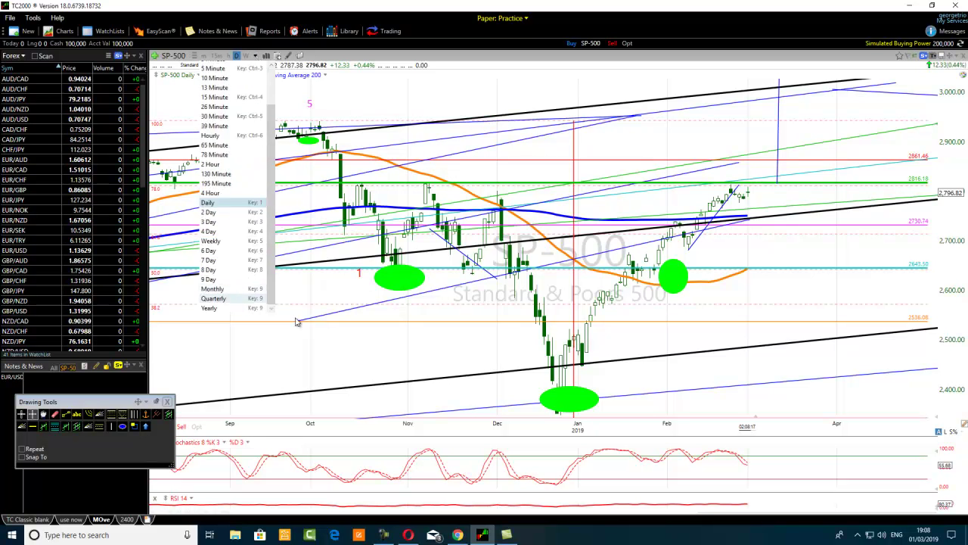
left_click(356, 339)
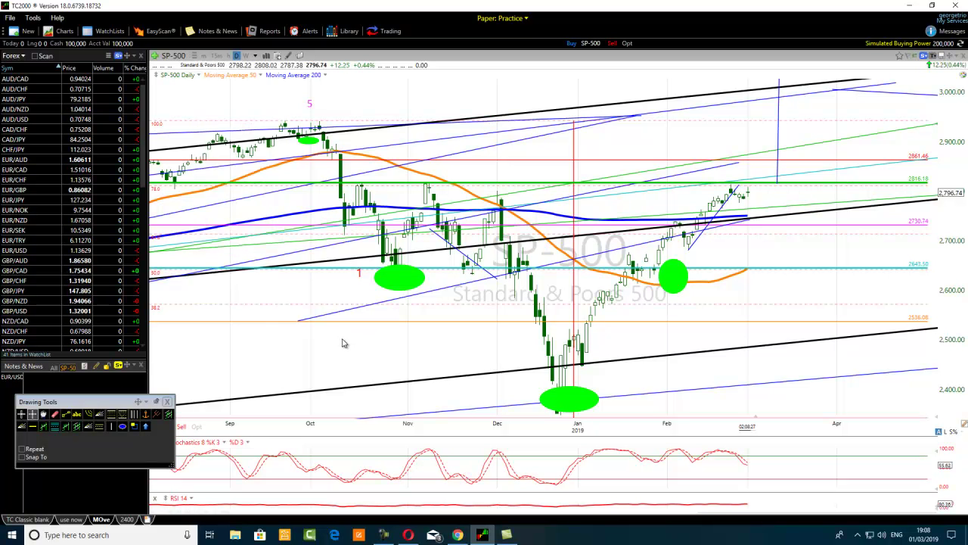
Draw a falling trend line from the early-October 2018 peak down to near the orange 2536.08 level, just past the latest candle.
scroll(341, 344, "down", 3)
scroll(342, 344, "down", 4)
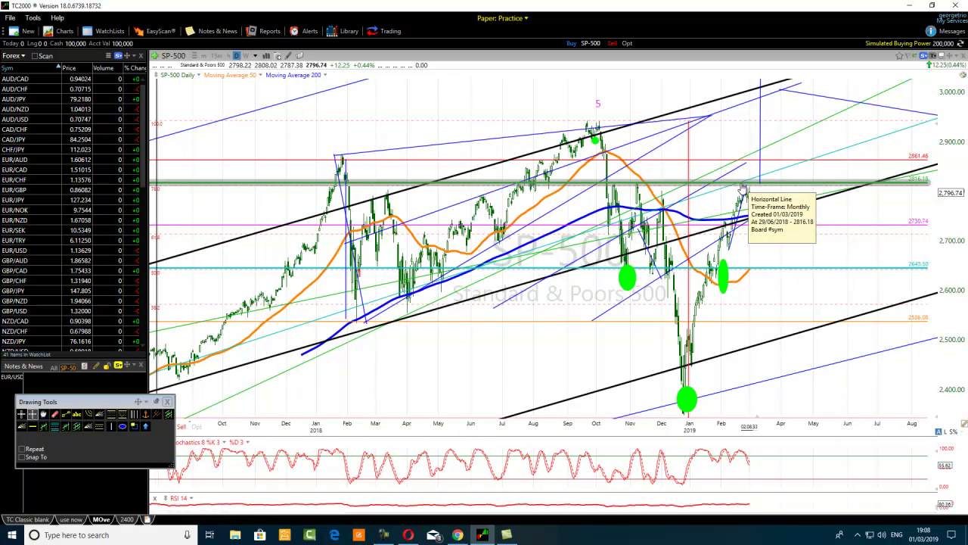
scroll(532, 345, "down", 2)
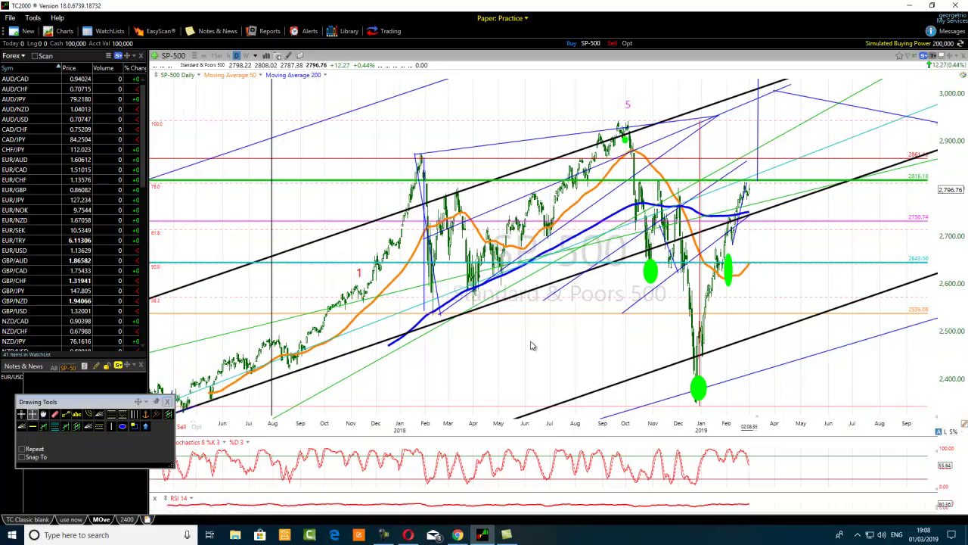
mouse_move(524, 295)
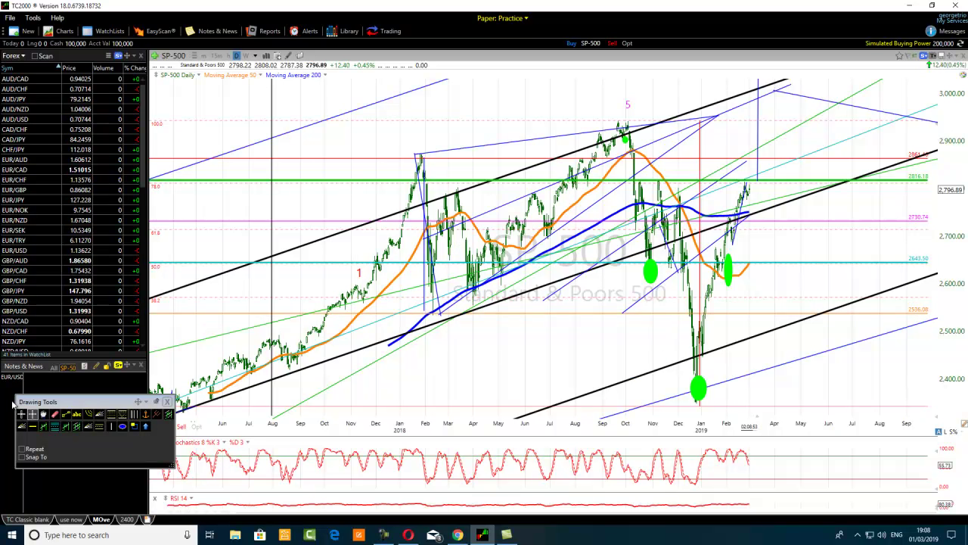
left_click(66, 415)
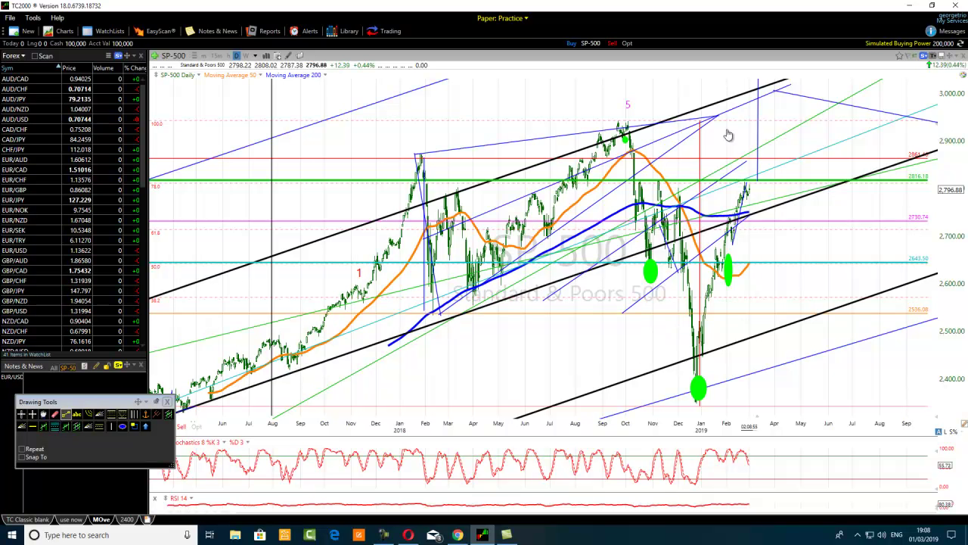
mouse_move(628, 123)
left_mouse_down()
mouse_move(706, 204)
mouse_move(723, 265)
mouse_move(755, 317)
left_mouse_up()
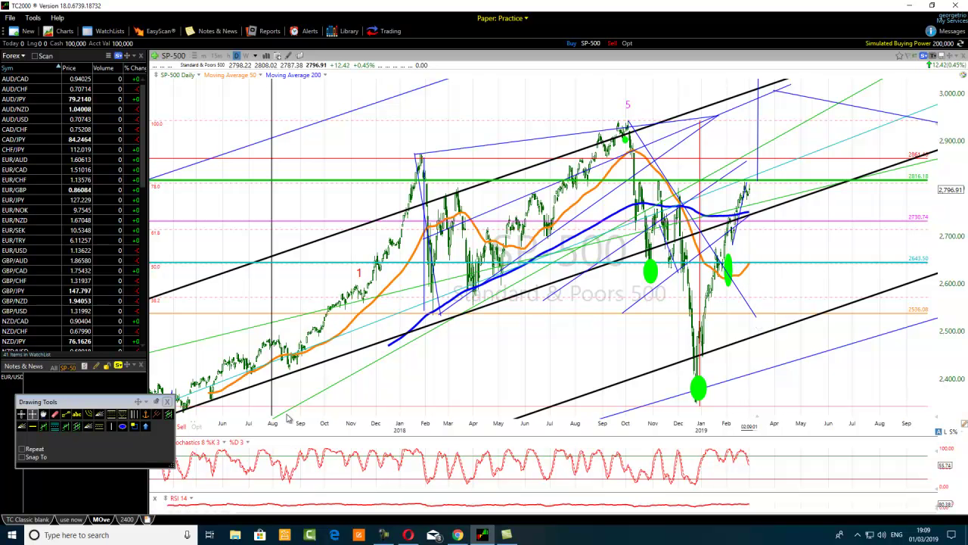
Draw a rising trend line from the early-January 2019 low through the February low to about 2950, beyond the latest candle.
left_click(66, 414)
scroll(575, 377, "up", 3)
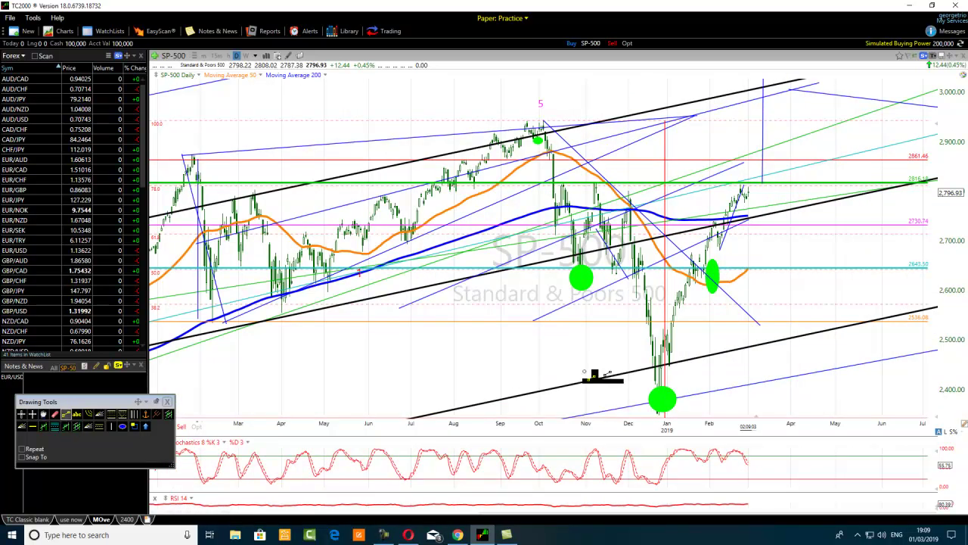
scroll(602, 367, "up", 2)
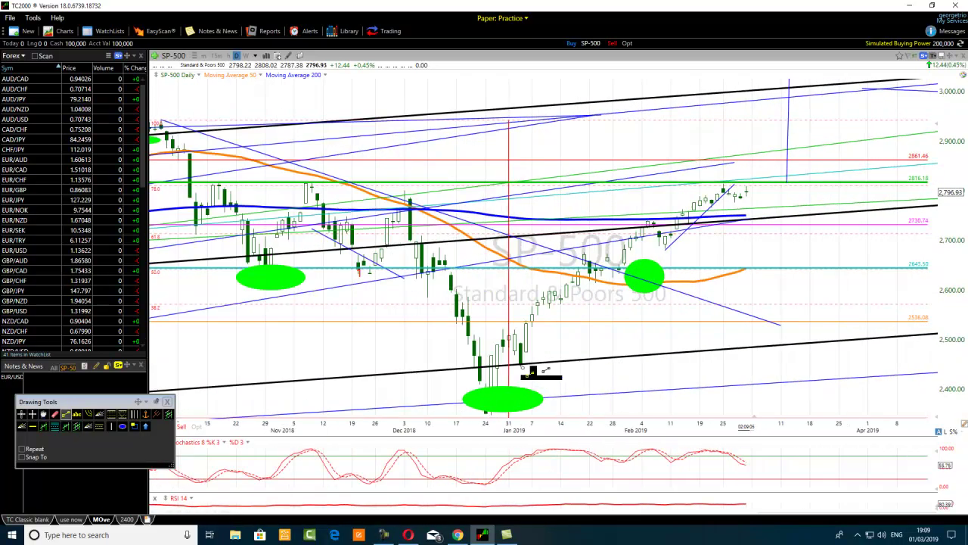
mouse_move(522, 363)
left_mouse_down()
mouse_move(802, 178)
mouse_move(832, 118)
left_mouse_up()
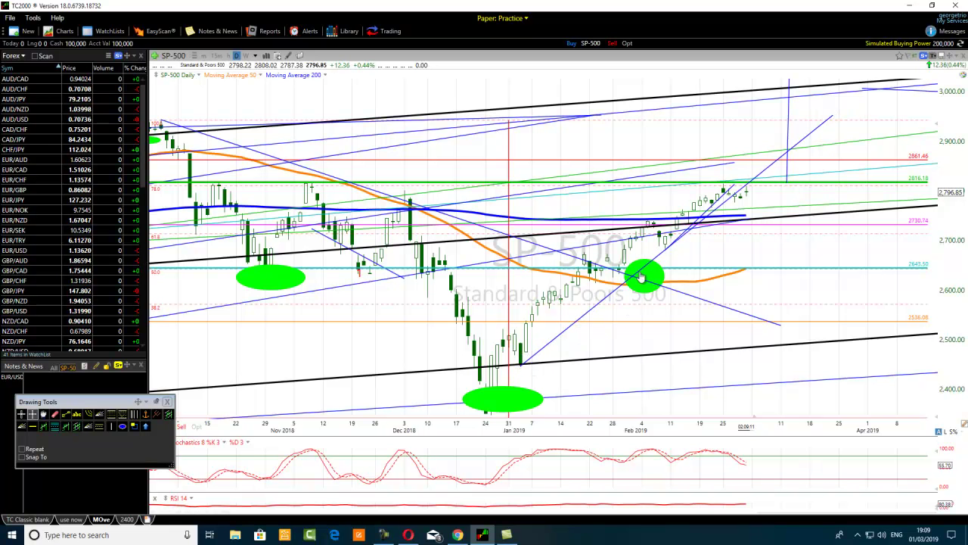
Increase the line thickness of the rising trend line that starts at the early-January 2019 low.
scroll(552, 280, "up", 2)
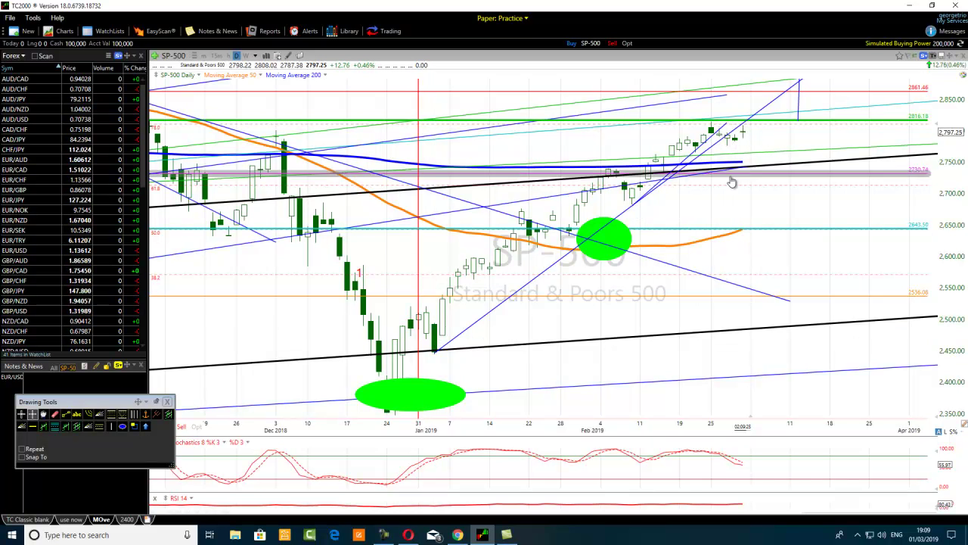
scroll(749, 139, "up", 2)
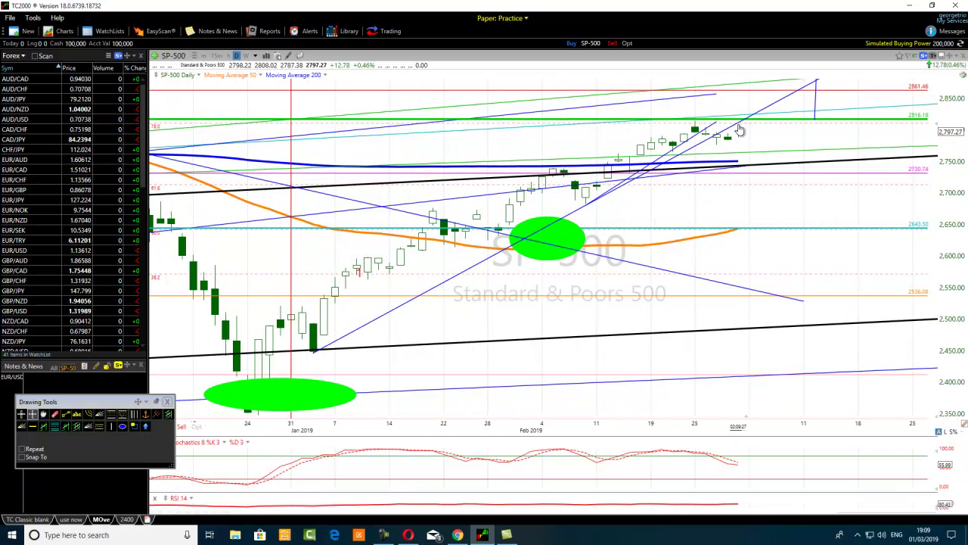
right_click(693, 157)
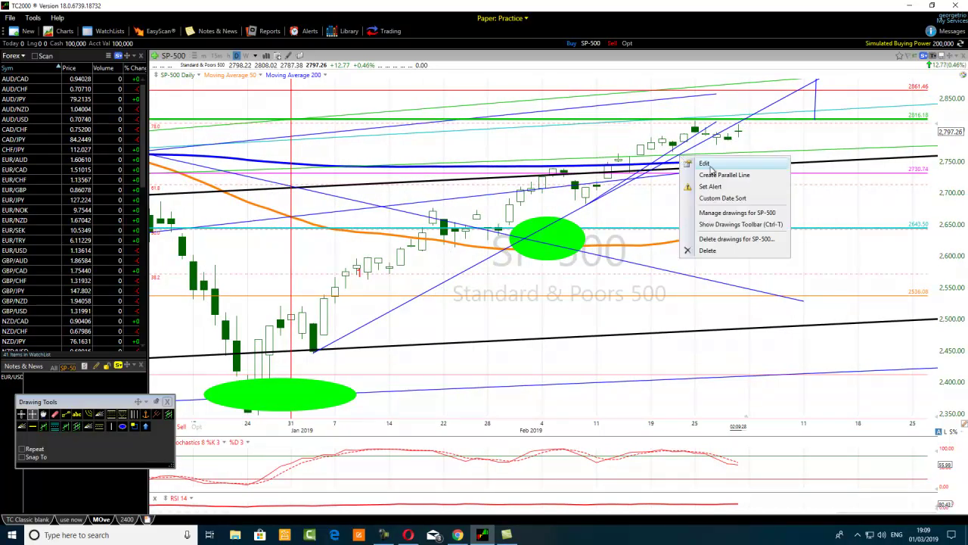
left_click(703, 161)
left_click_drag(779, 223, 794, 233)
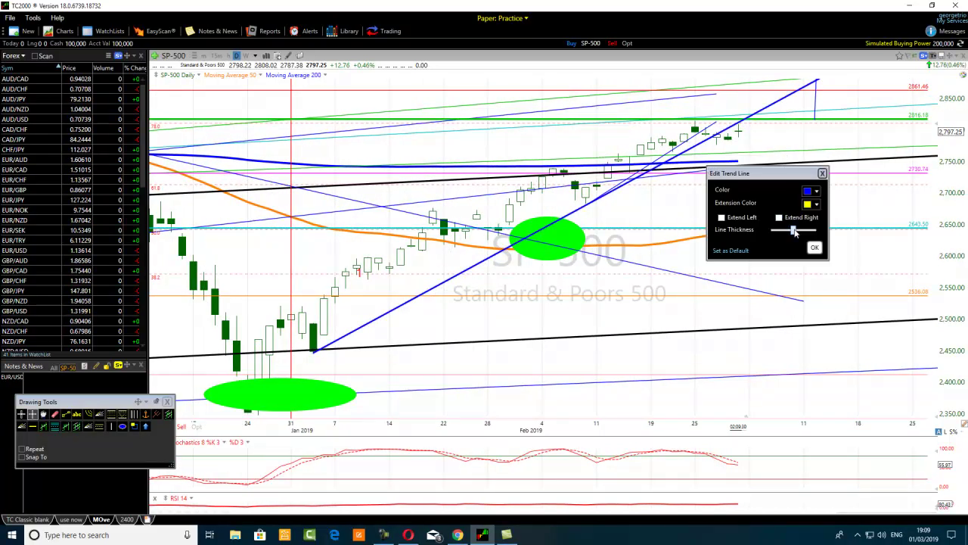
key("Return")
Switch the SP-500 chart to the Hourly timeframe and draw a horizontal trend line at about 2782 along the late-February lows.
scroll(647, 223, "down", 6)
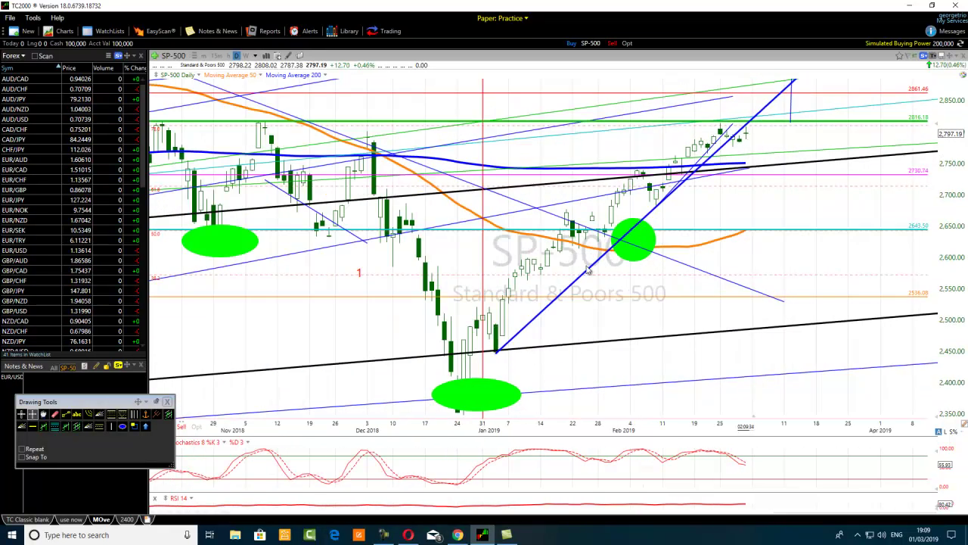
mouse_move(659, 212)
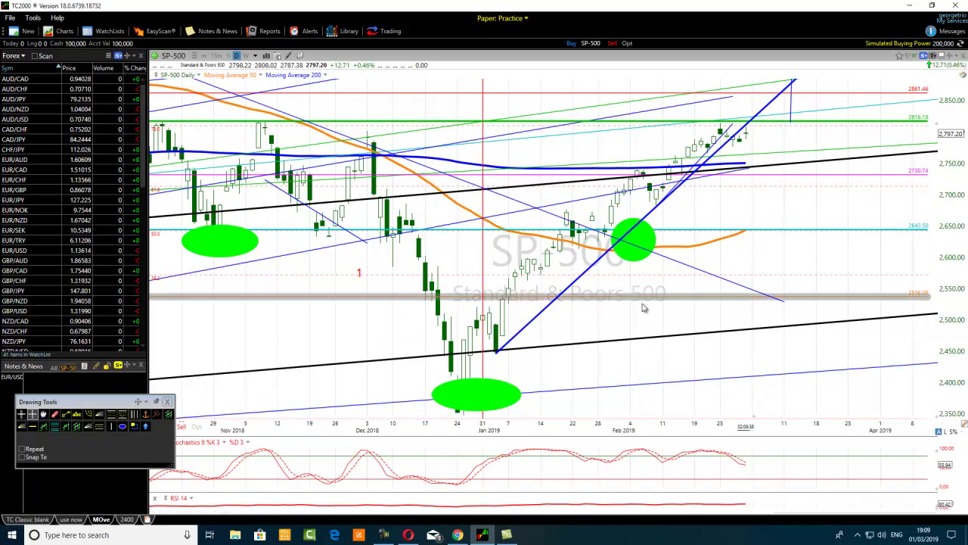
scroll(446, 353, "down", 2)
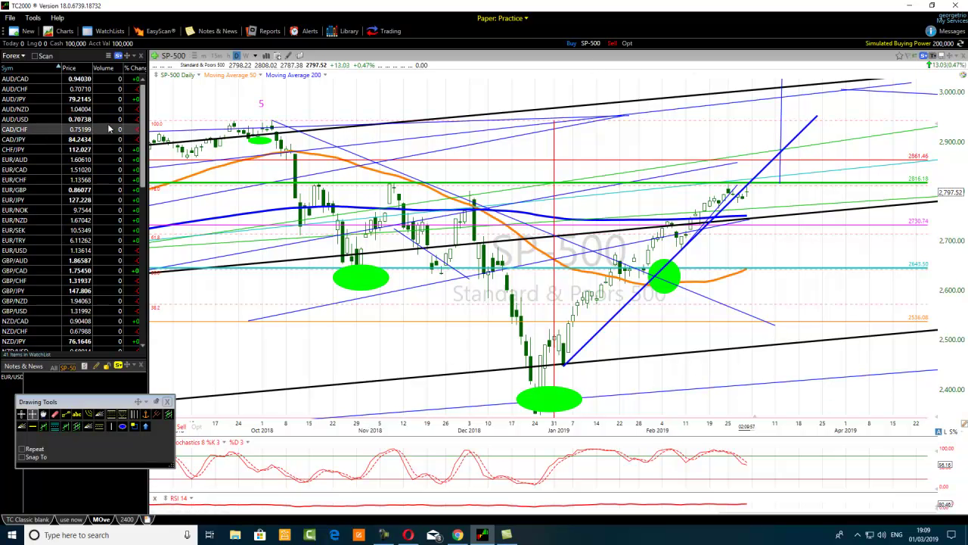
left_click(227, 56)
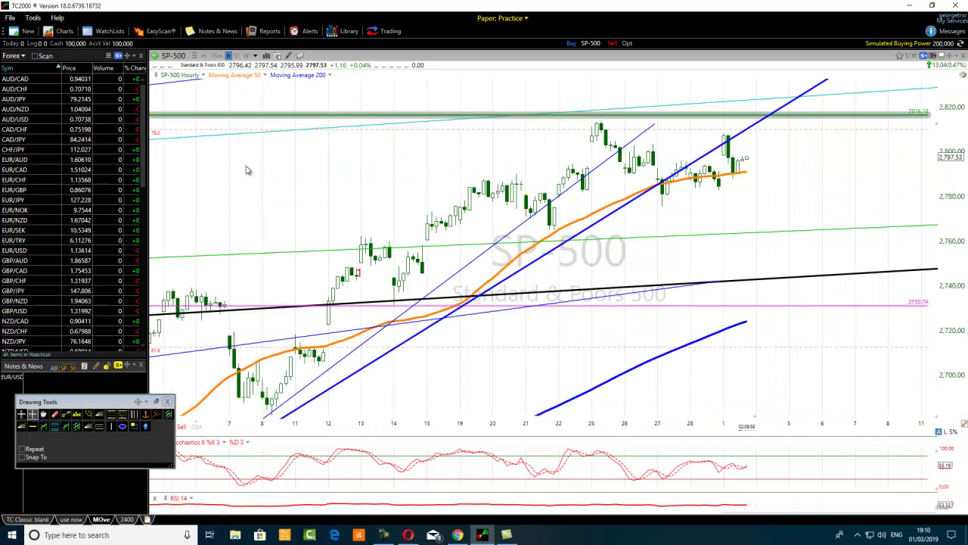
scroll(255, 219, "up", 3)
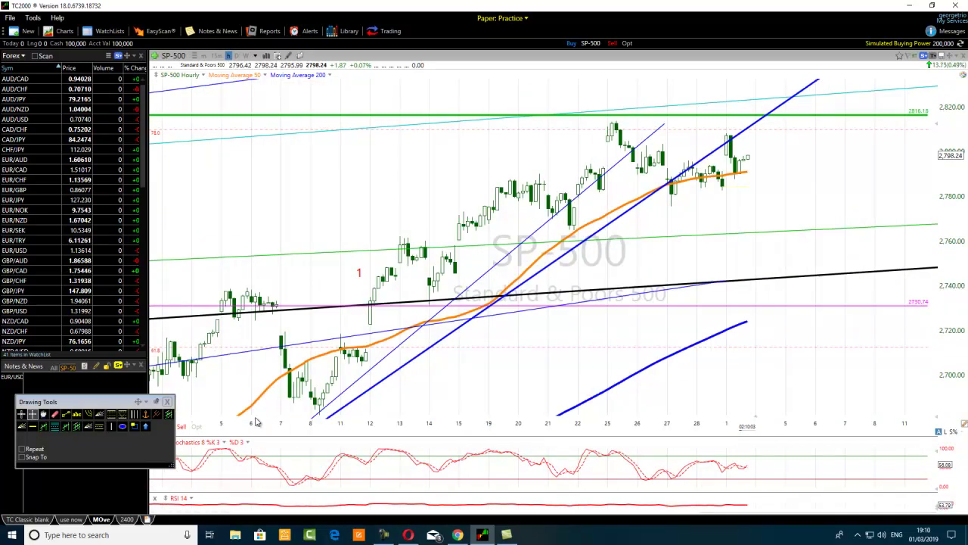
left_click(65, 414)
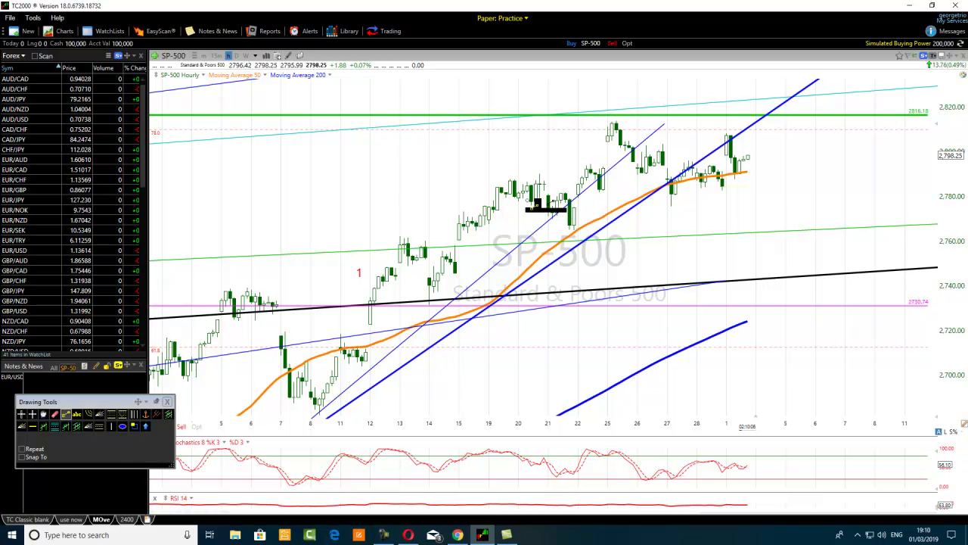
left_click_drag(595, 192, 798, 191)
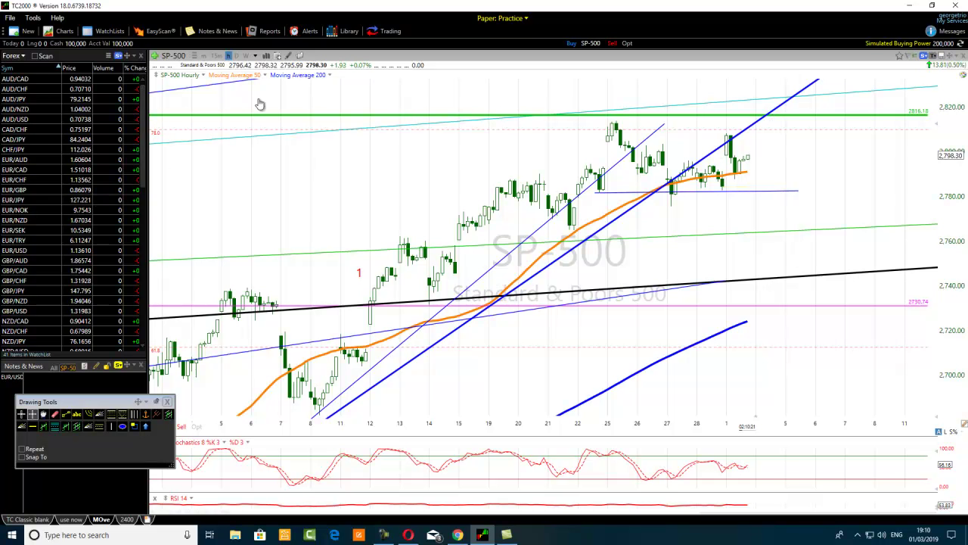
View the SP-500 chart on the Yearly timeframe and set it to Quarterly.
left_click(256, 58)
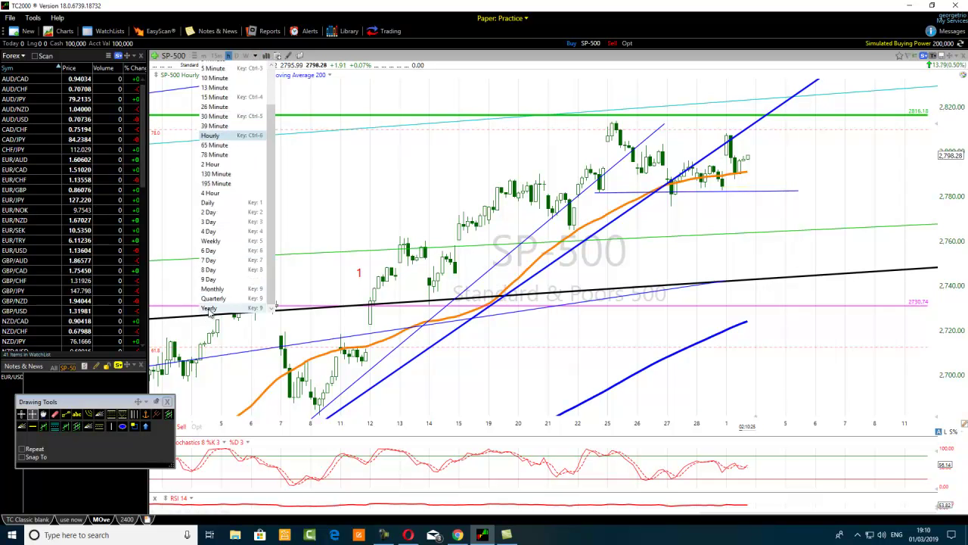
left_click(210, 308)
scroll(258, 290, "up", 3)
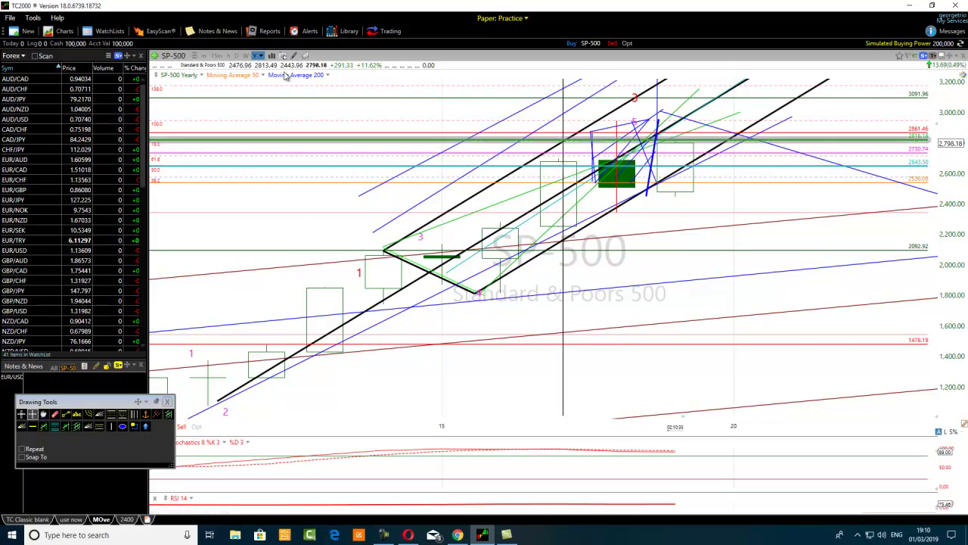
left_click(258, 56)
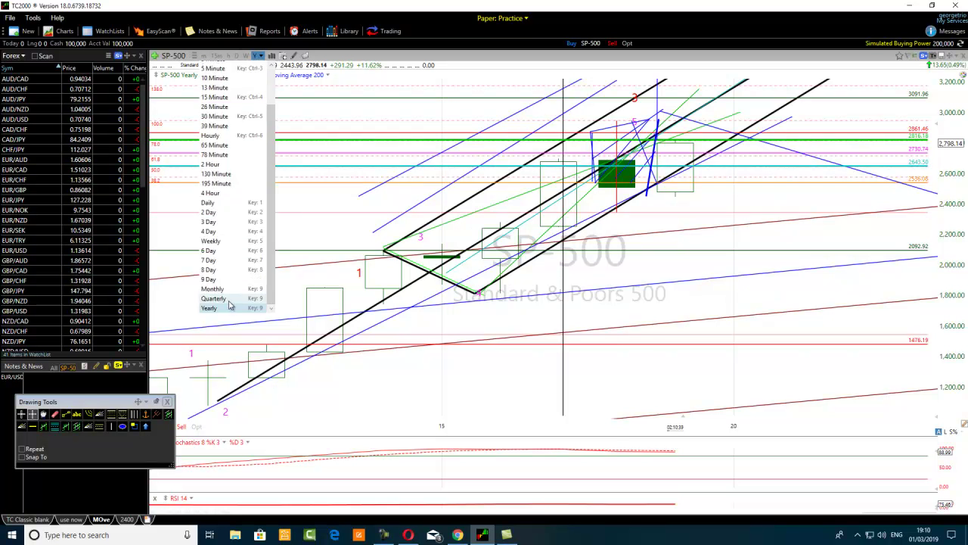
left_click(220, 298)
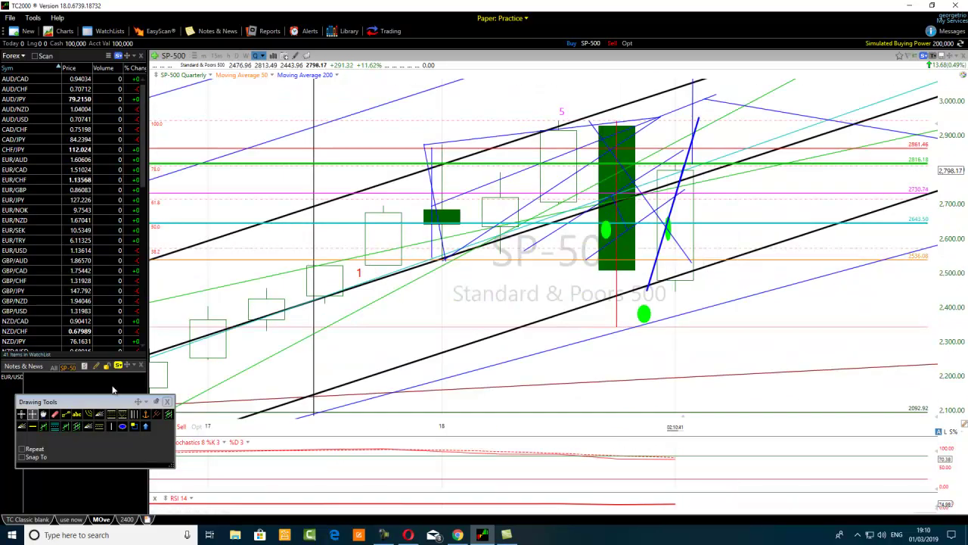
Place a horizontal line at 2941.39 along the top of the large late-2018 quarterly candle and increase its thickness.
left_click(33, 426)
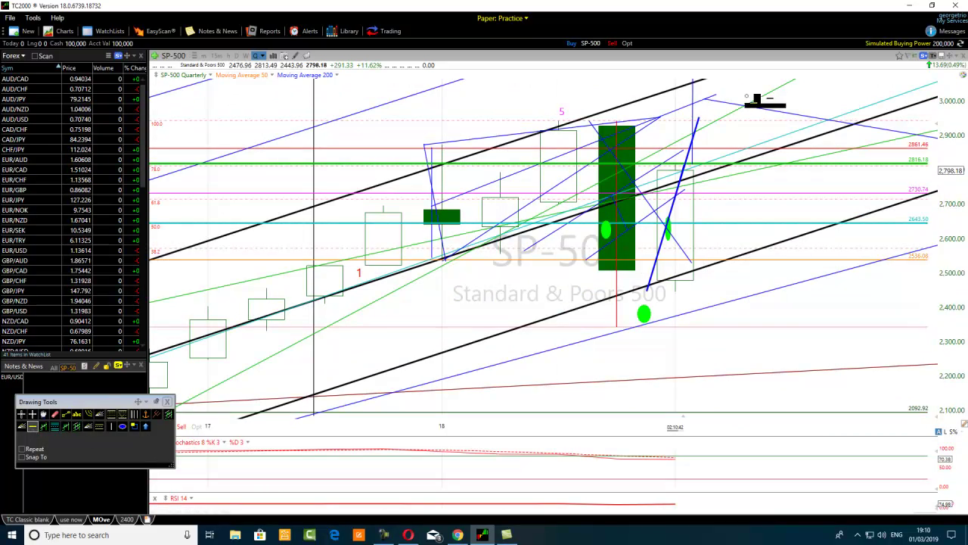
left_click(622, 121)
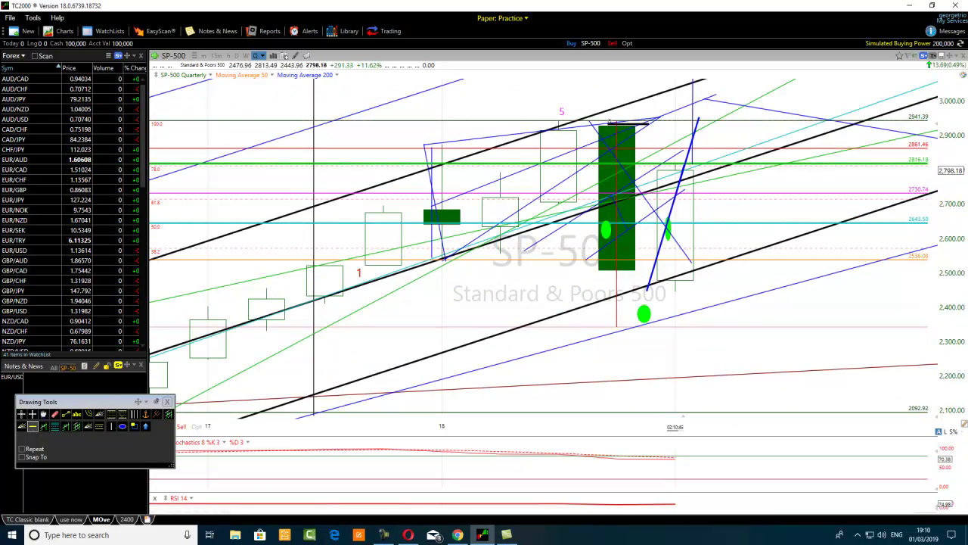
right_click(677, 124)
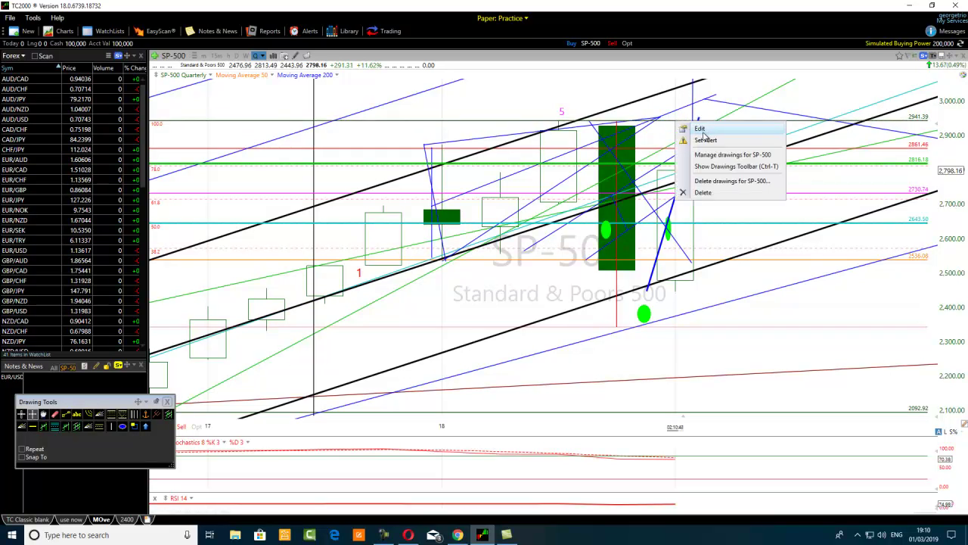
left_click(701, 129)
left_click_drag(772, 195, 788, 195)
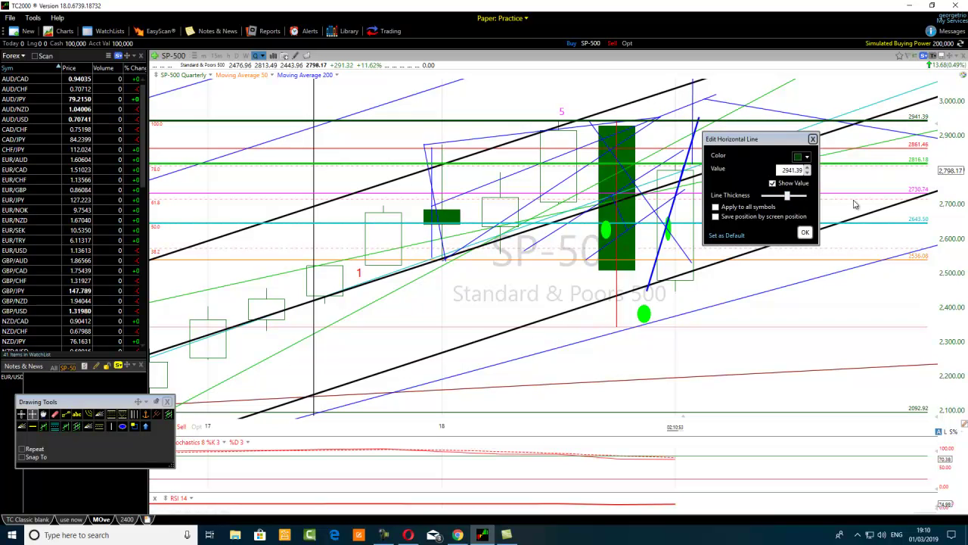
left_click(805, 233)
Place a horizontal line at 2339.62 along the low of the large late-2018 quarterly candle and increase its thickness.
left_click(33, 426)
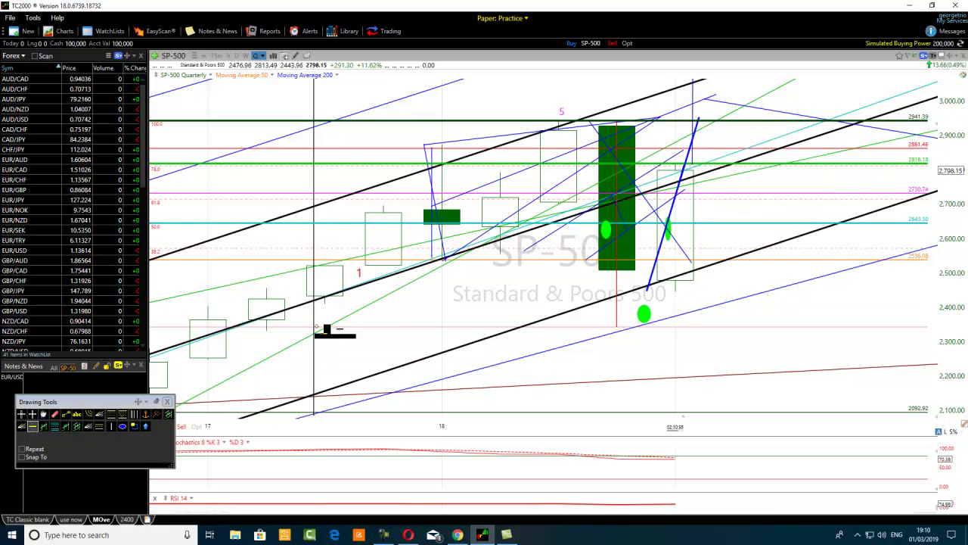
left_click(564, 327)
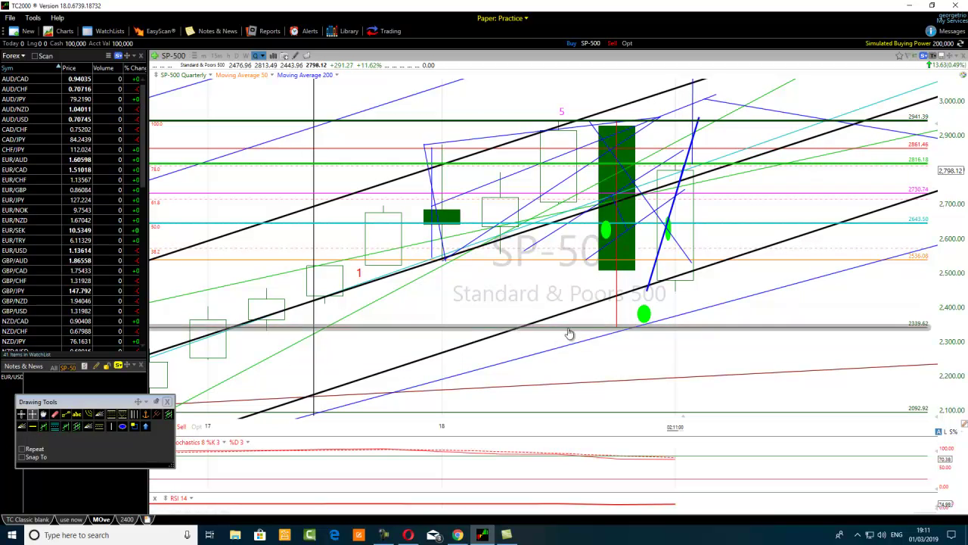
right_click(570, 328)
left_click(588, 336)
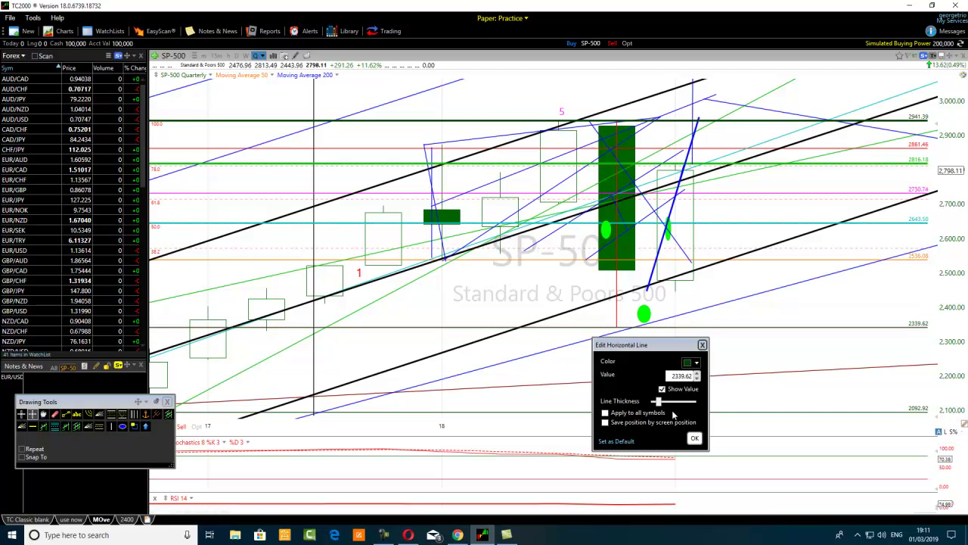
left_click_drag(661, 407, 687, 404)
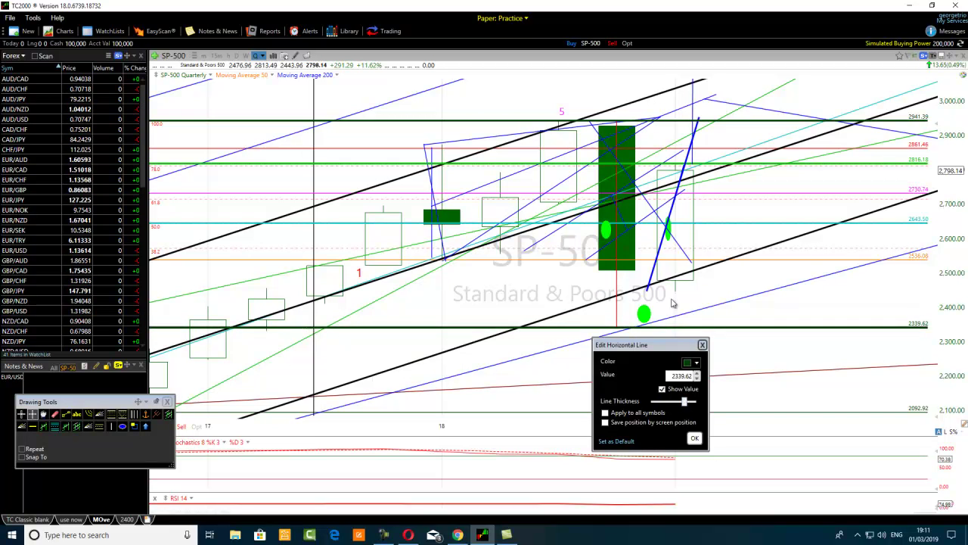
left_click(695, 438)
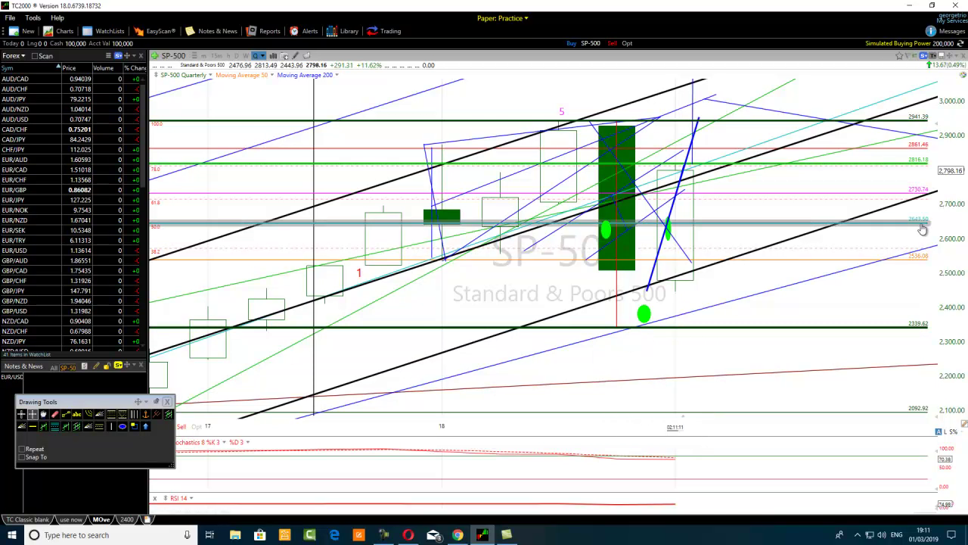
Examine the quarterly SP-500 history from the 2000 peak and 2009 low to the 2018 high, comparing the numbered waves, channels and horizontal levels.
left_click(811, 167)
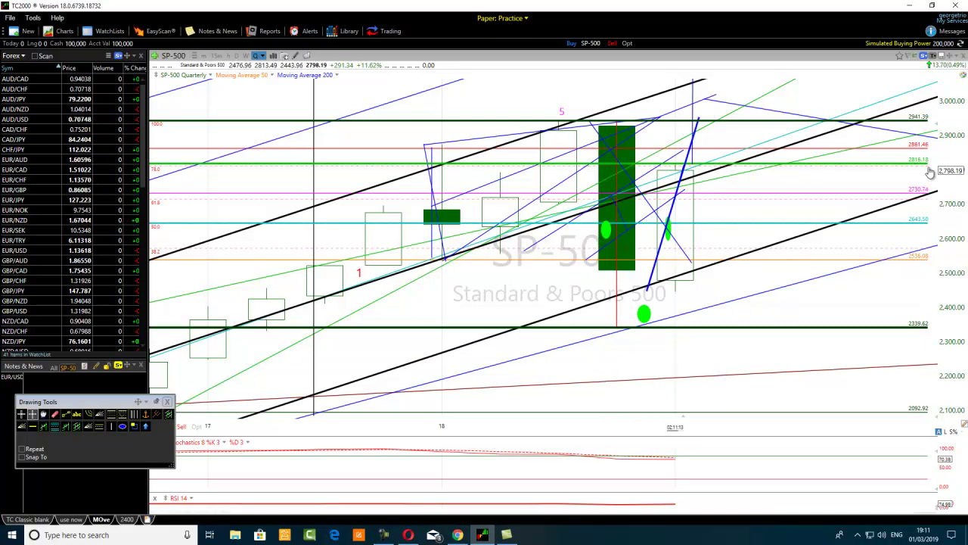
left_click(405, 327)
scroll(405, 329, "down", 5)
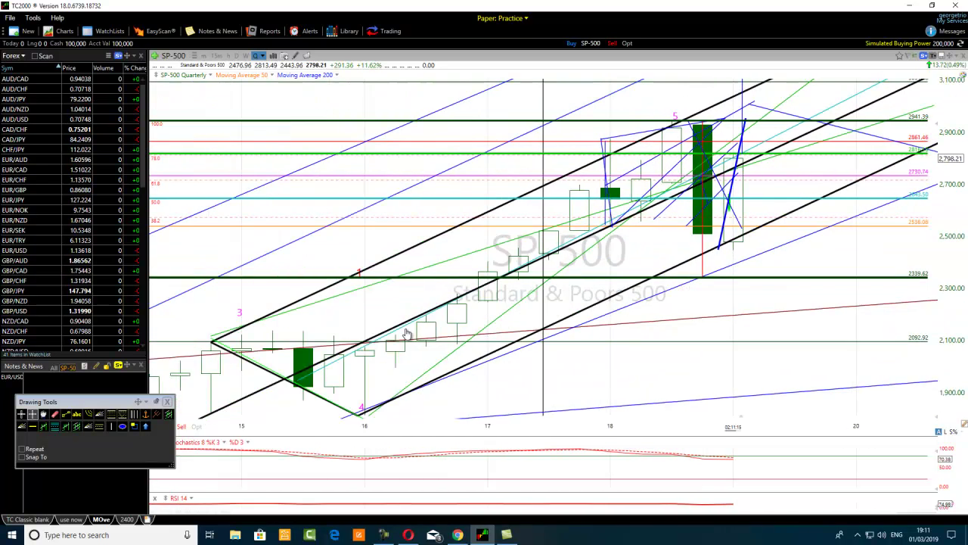
scroll(407, 342, "down", 4)
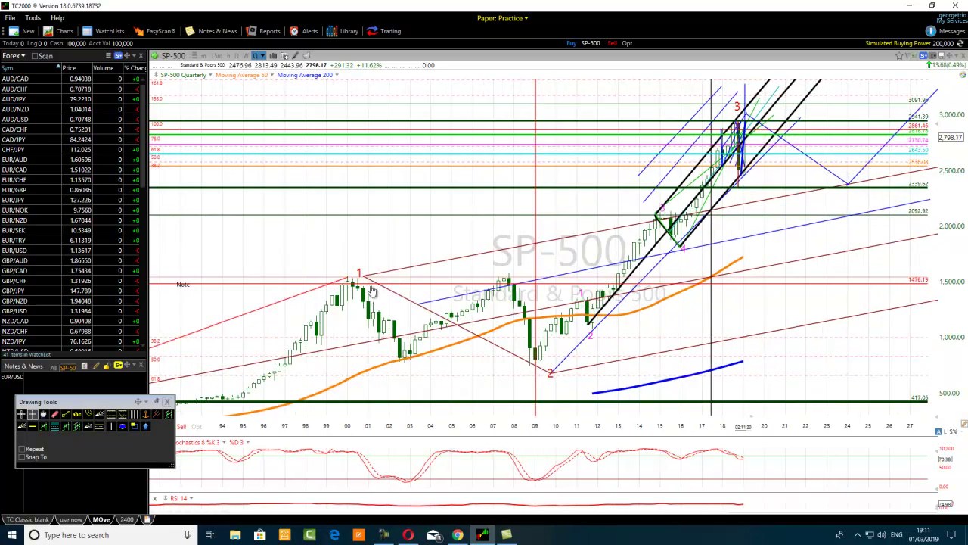
mouse_move(359, 278)
mouse_move(739, 189)
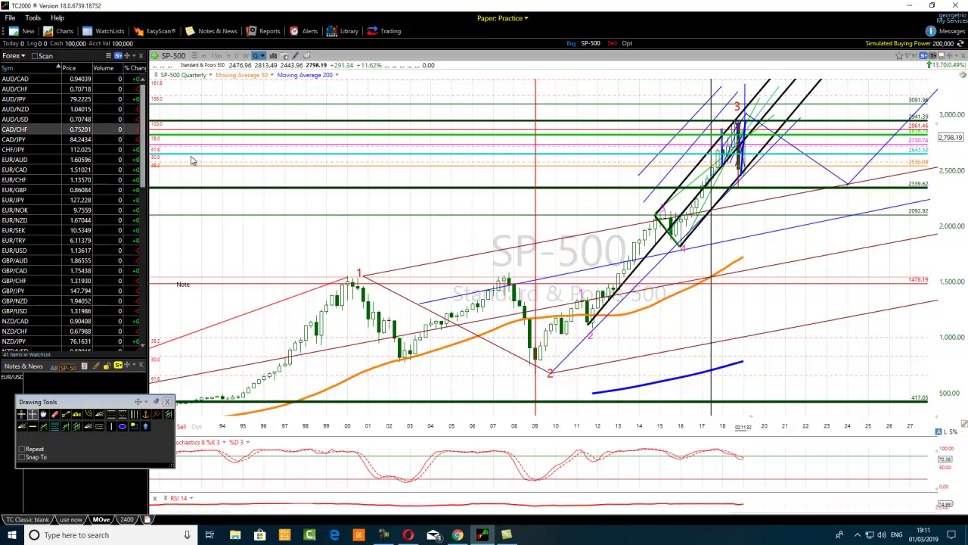
scroll(732, 245, "up", 1)
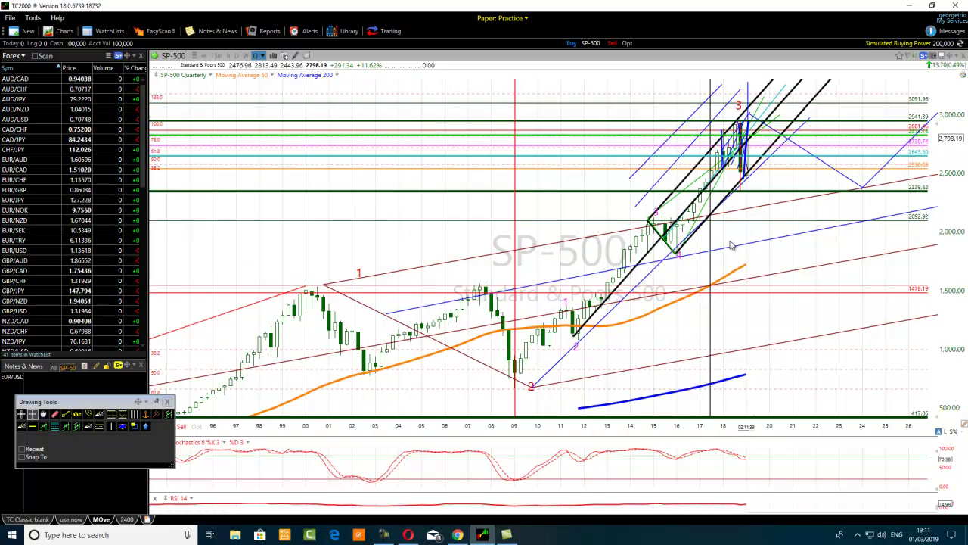
scroll(732, 245, "down", 2)
scroll(731, 246, "up", 1)
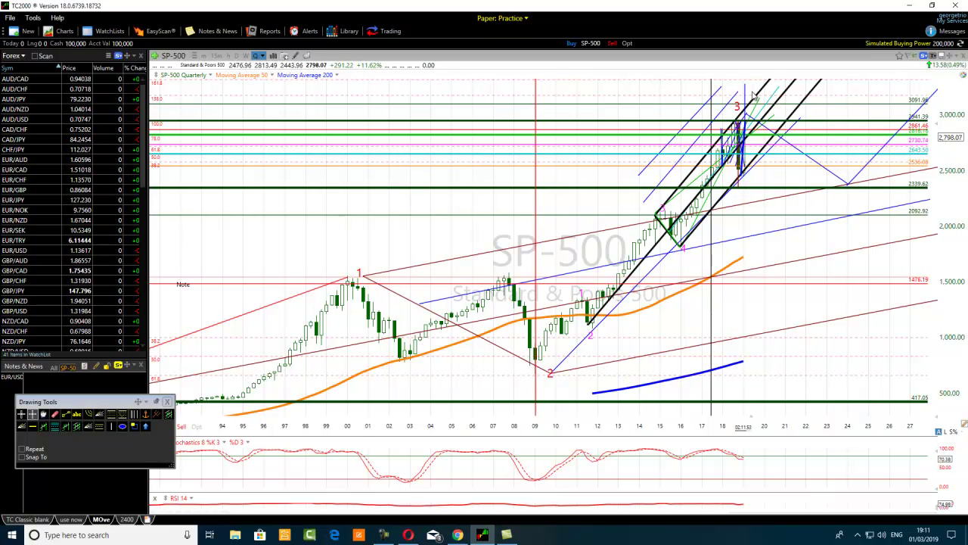
mouse_move(748, 154)
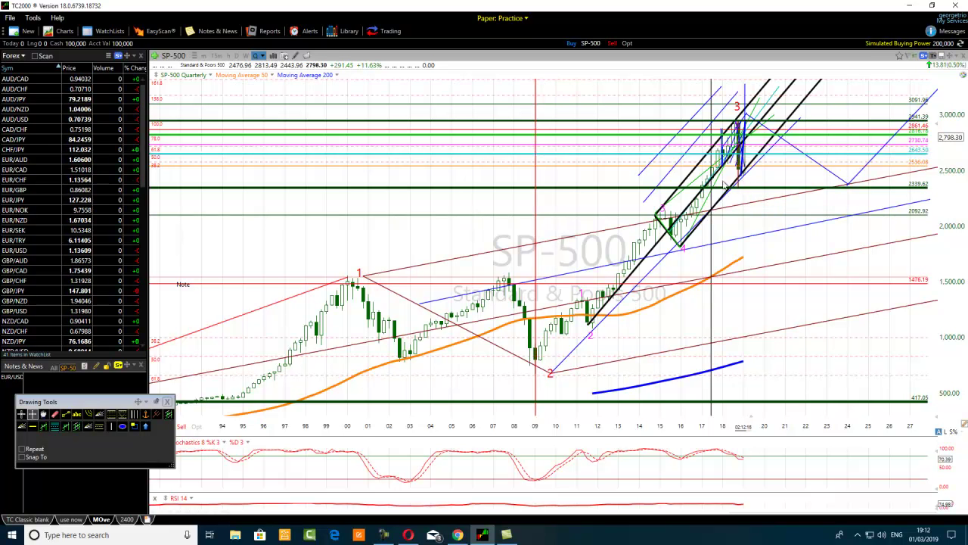
scroll(737, 182, "up", 1)
scroll(719, 205, "up", 1)
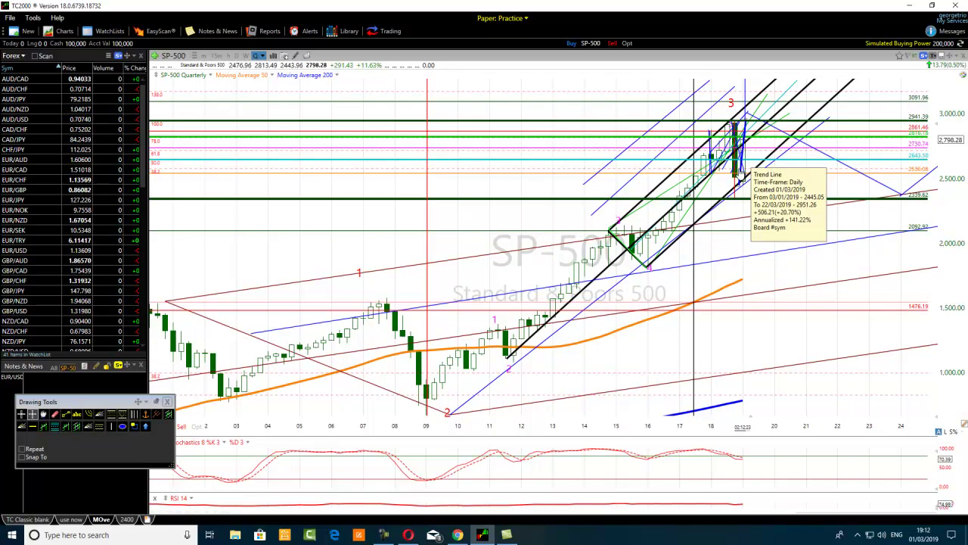
scroll(399, 221, "down", 3)
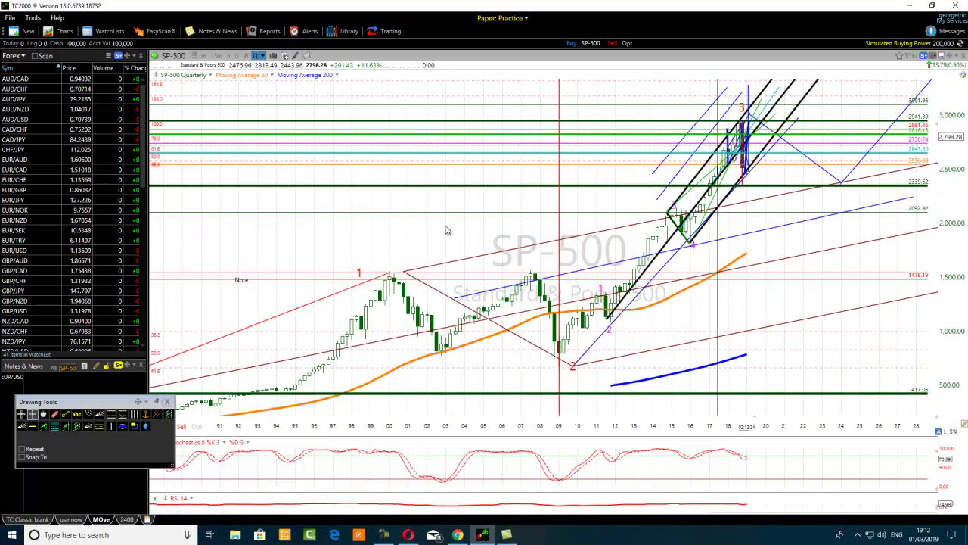
scroll(447, 231, "up", 1)
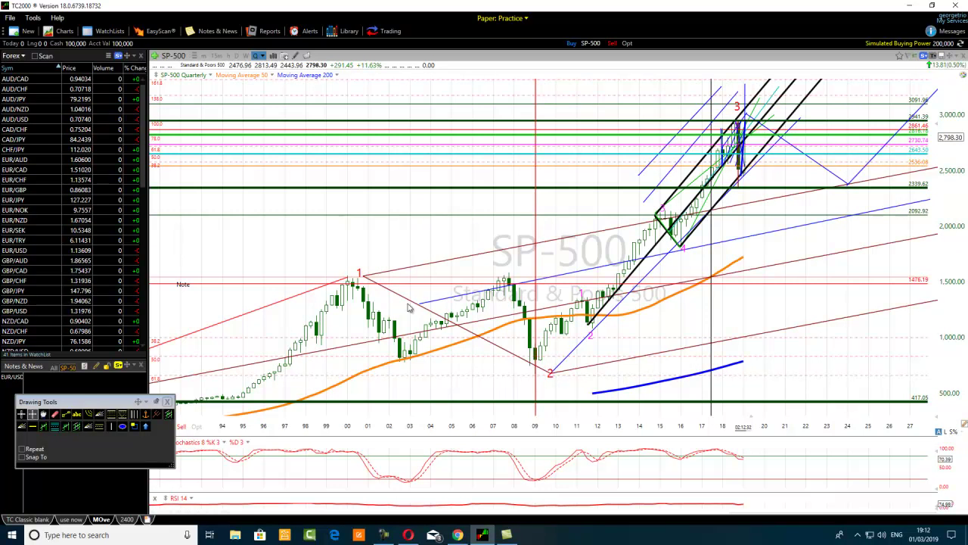
scroll(495, 234, "up", 3)
scroll(647, 286, "up", 2)
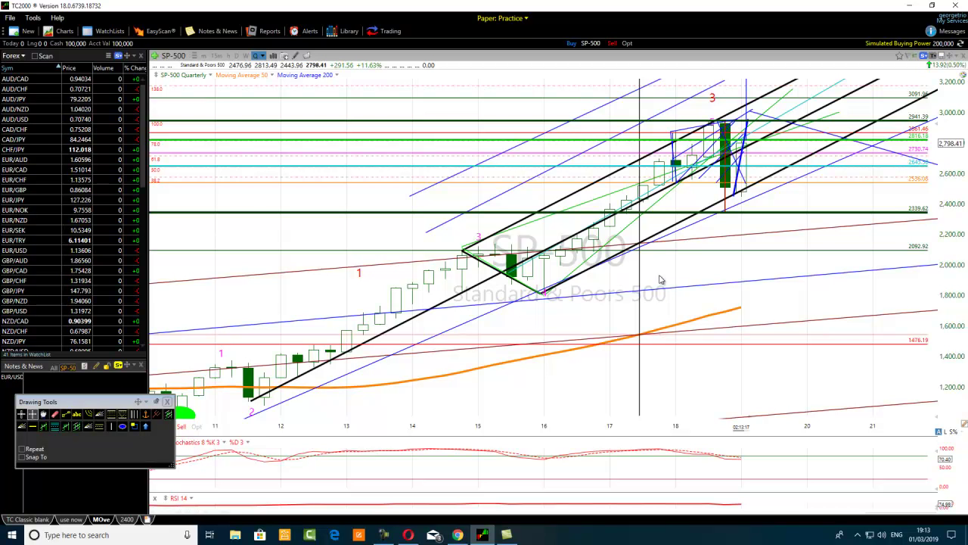
left_click(385, 534)
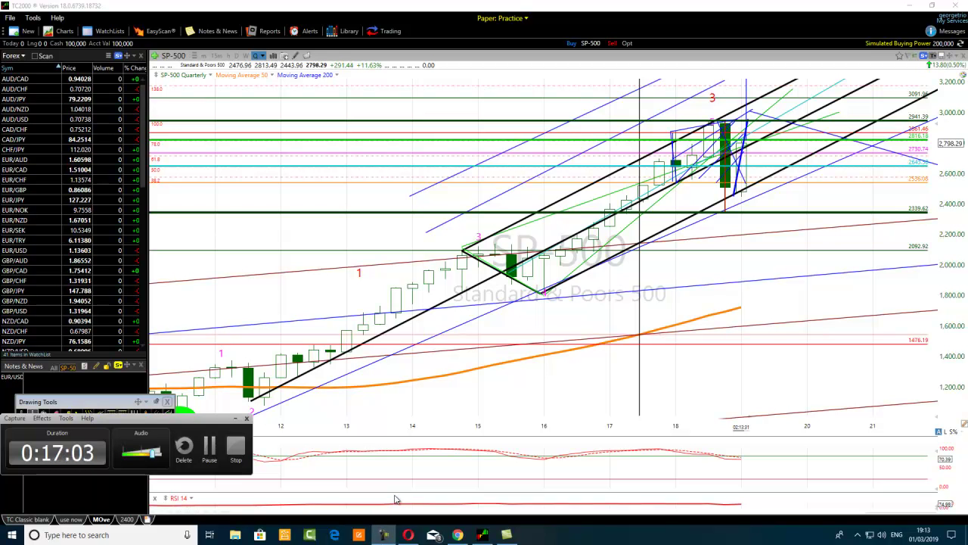
left_click(236, 418)
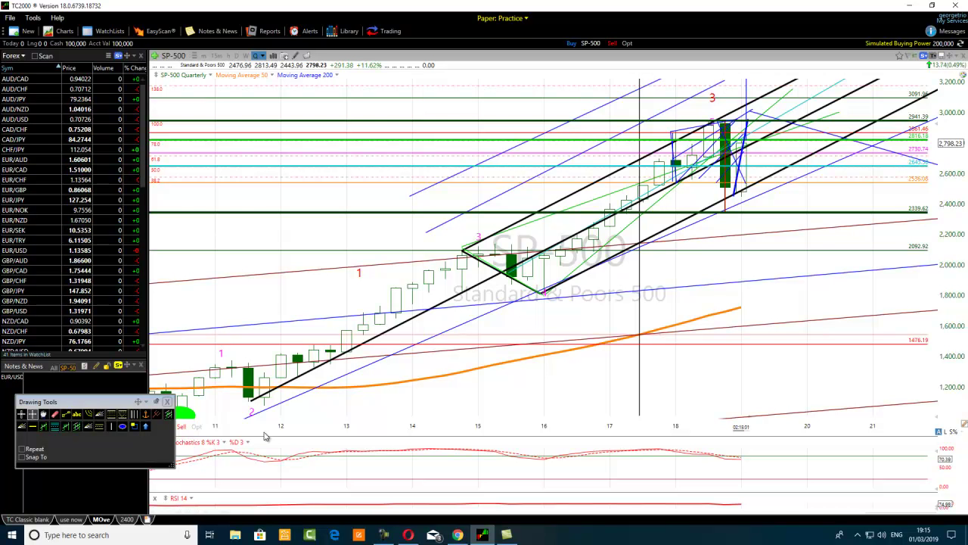
left_click(384, 537)
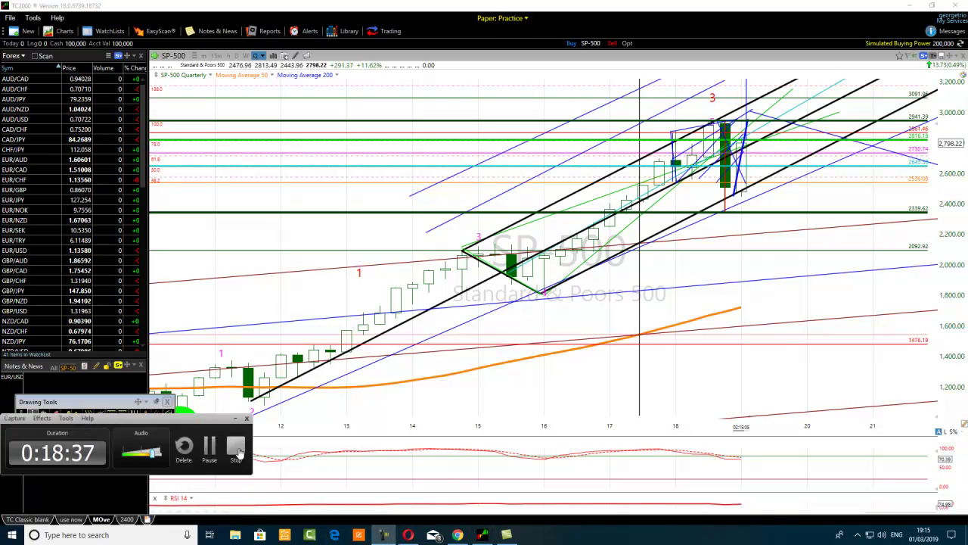